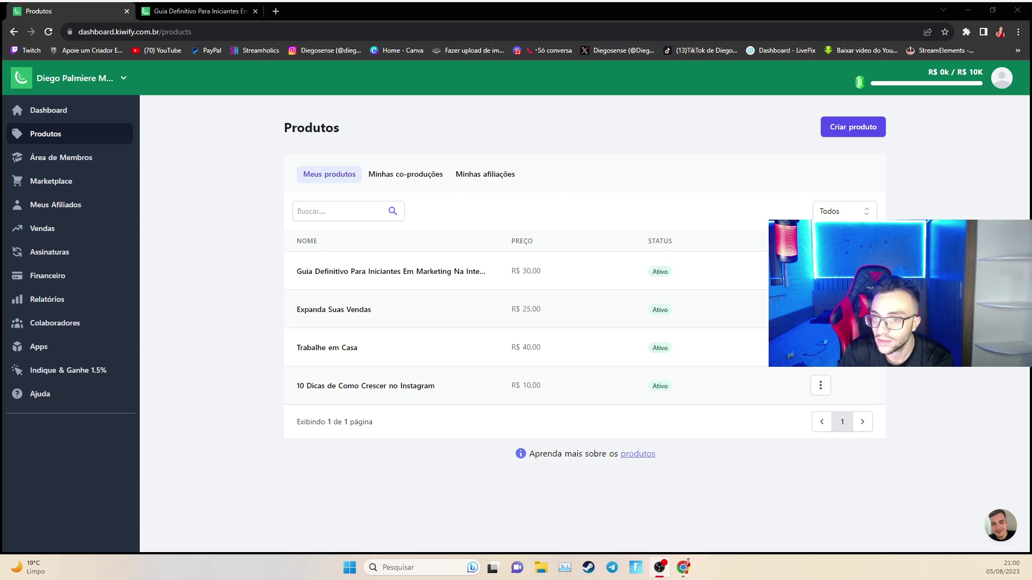
# Look over the sales dashboard and the marketplace, and return to the product list
pyautogui.click(53, 109)
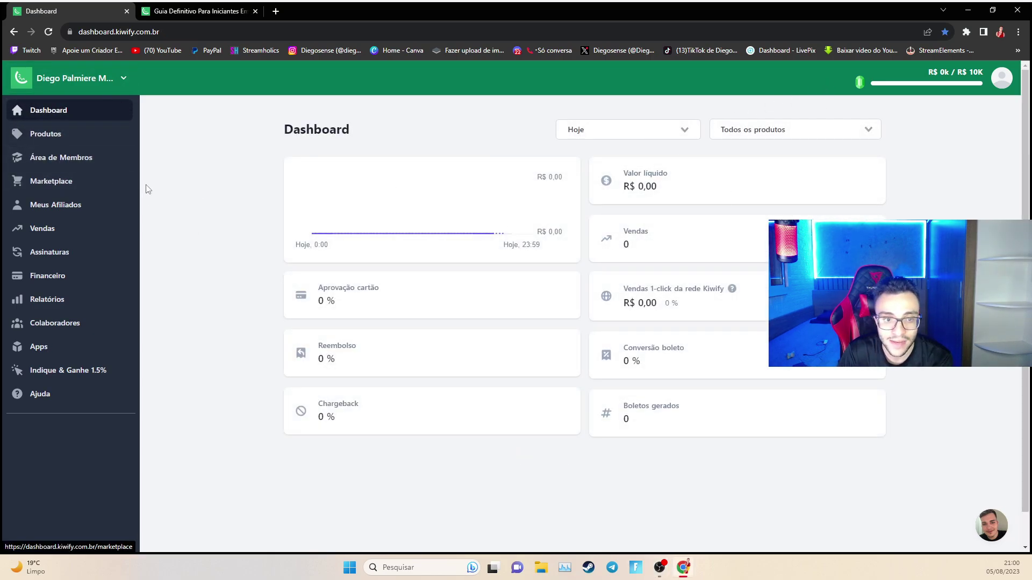
pyautogui.click(59, 183)
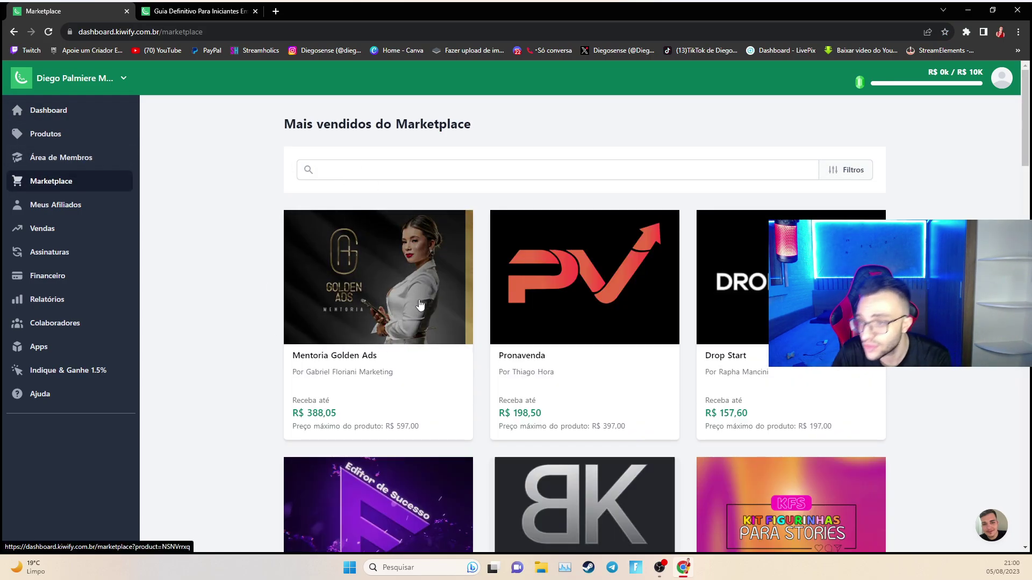
pyautogui.click(62, 137)
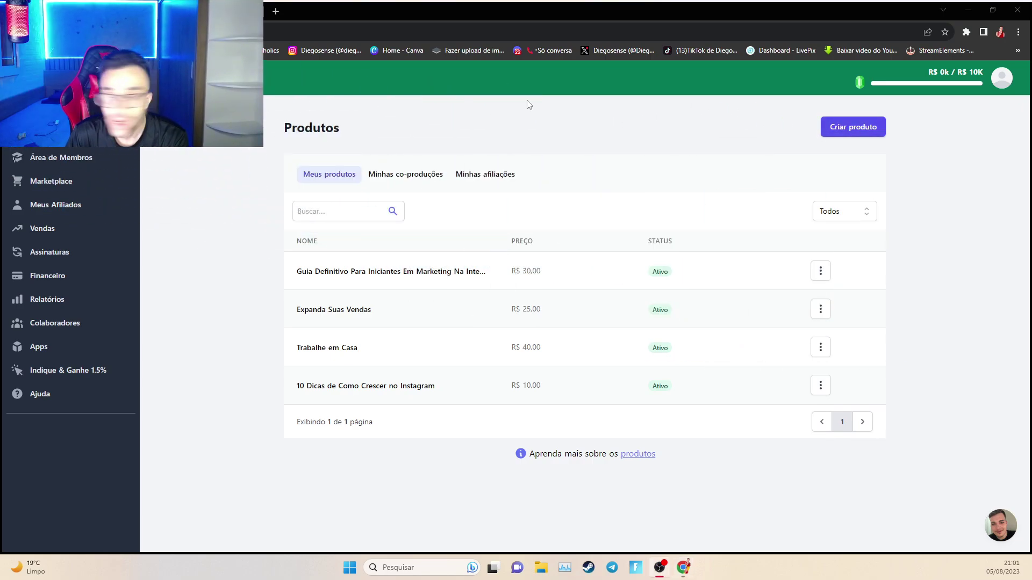
# Start a new product with payment type Pagamento único and content delivery through Área de membros da Kiwify
pyautogui.click(835, 133)
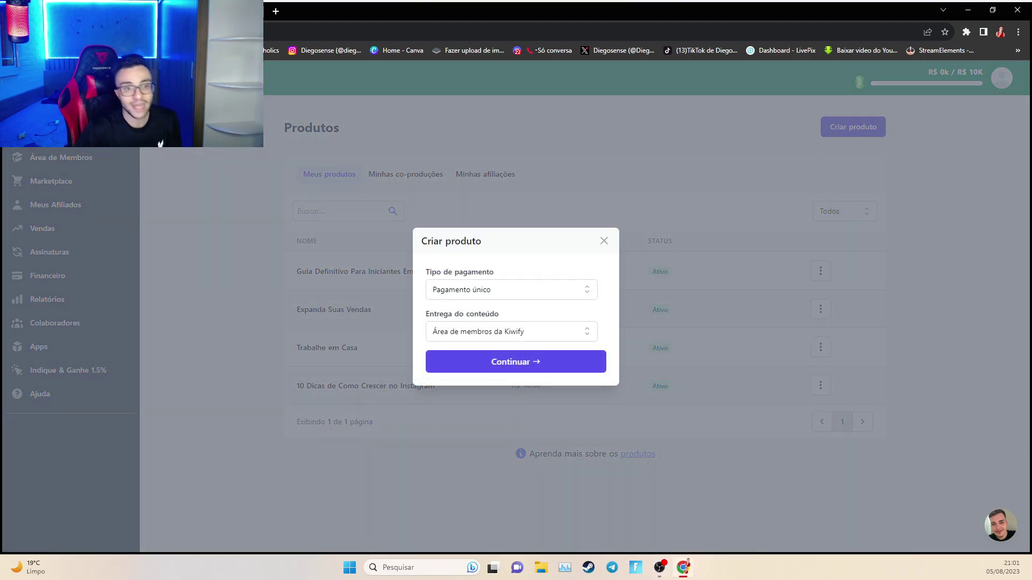
pyautogui.click(519, 295)
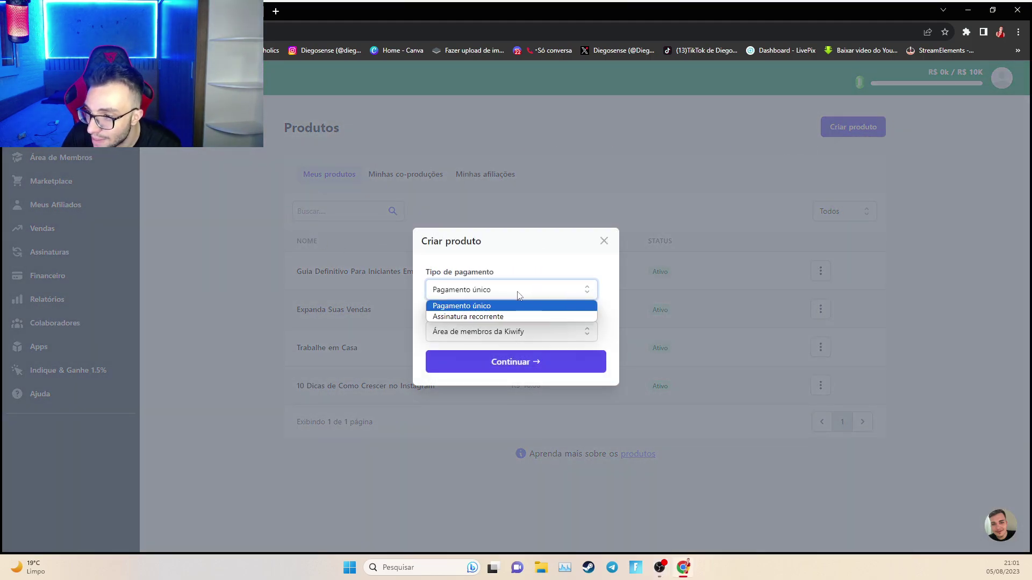
pyautogui.click(513, 268)
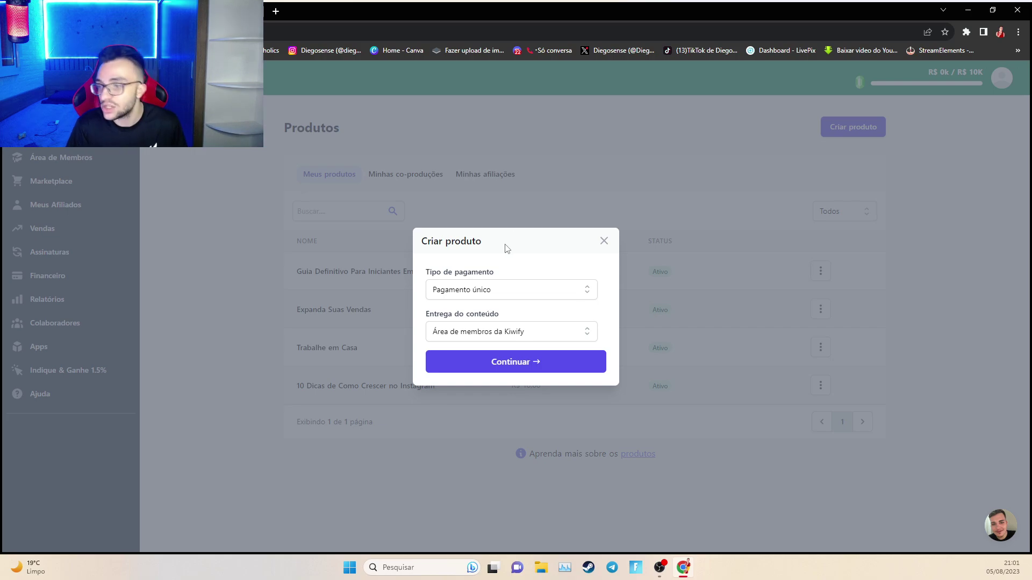
pyautogui.click(509, 332)
pyautogui.click(508, 333)
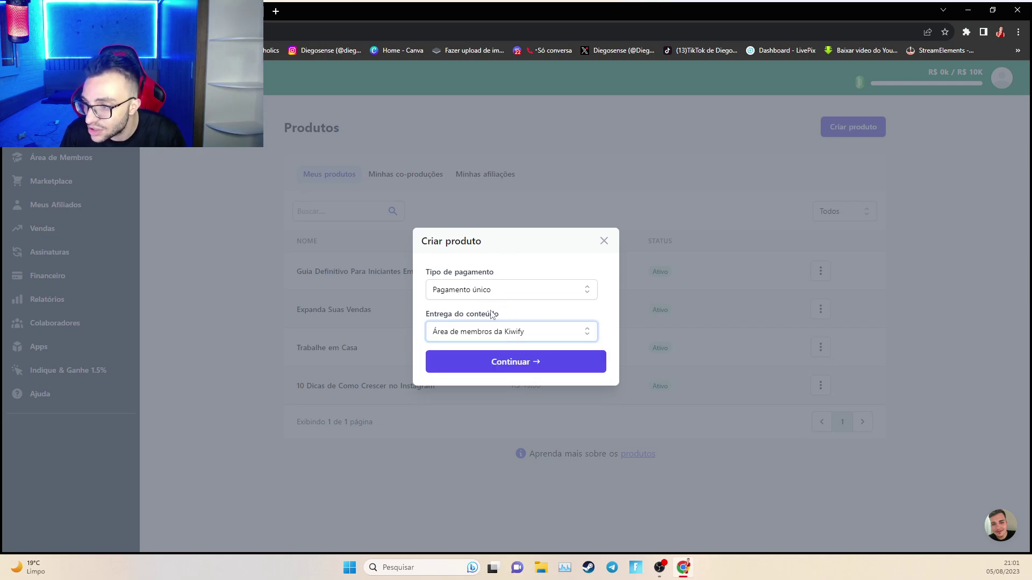
pyautogui.click(505, 362)
# Name the new product BOLO DE POTE
pyautogui.click(486, 231)
pyautogui.click(537, 204)
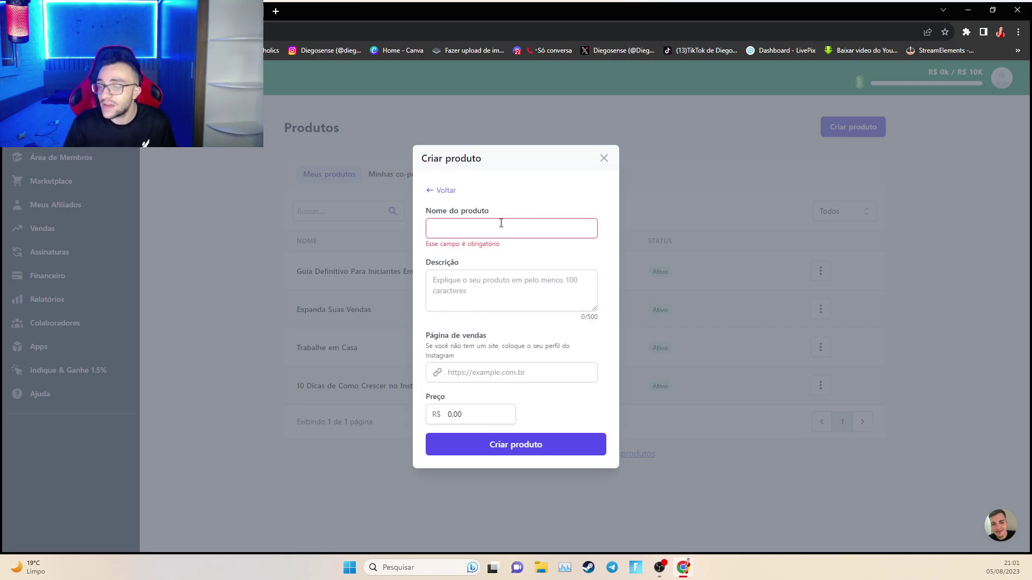
pyautogui.click(488, 231)
pyautogui.write('BOLO DE POTE')
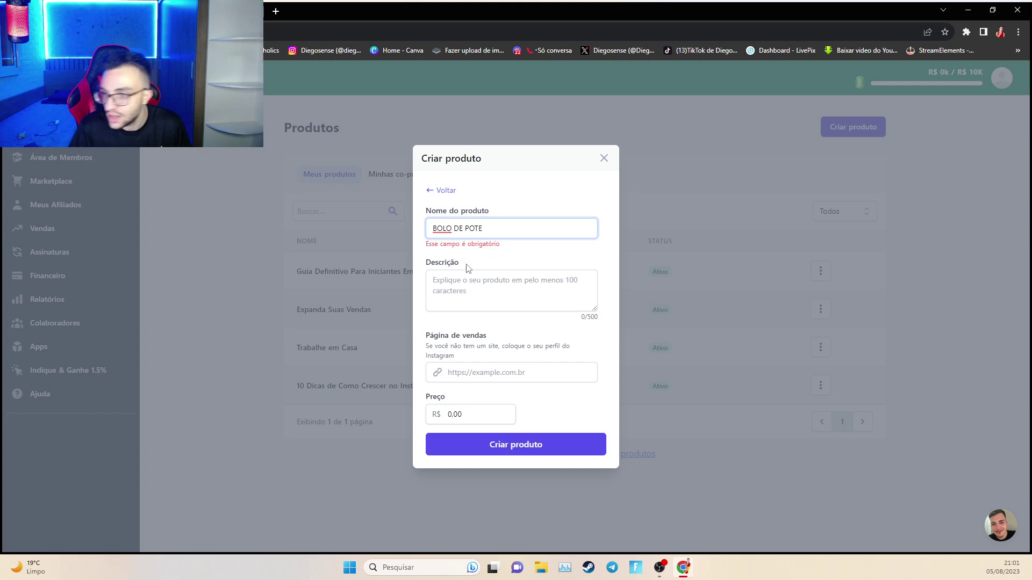
# Fill the product description with placeholder letters, mostly repeated R, to exceed the required 100 characters
pyautogui.click(473, 275)
pyautogui.write('ERTGERGREGRGGRRGTR')
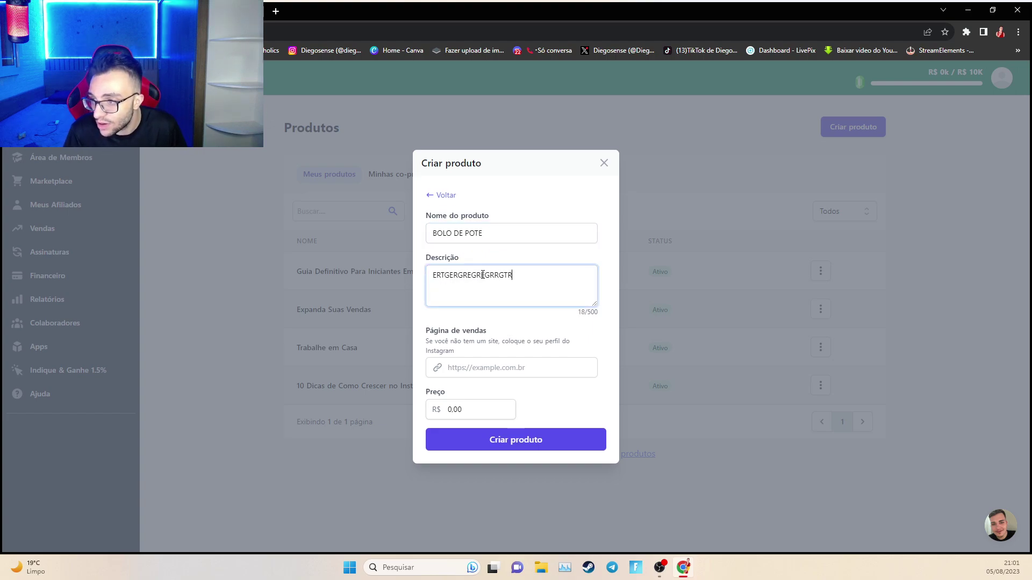
pyautogui.write('RRRRRRRRRRRRRRRRRRRRRRRRRRRRRRRRRRRRRRRRRRRRRRRR')
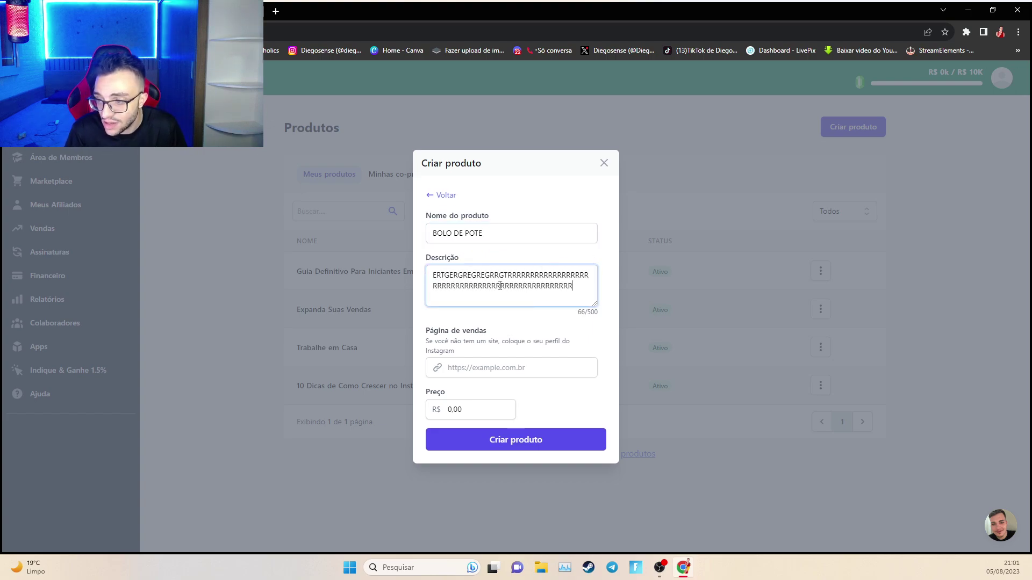
pyautogui.write('RRRRRRRRRRRRRRRRRRRR')
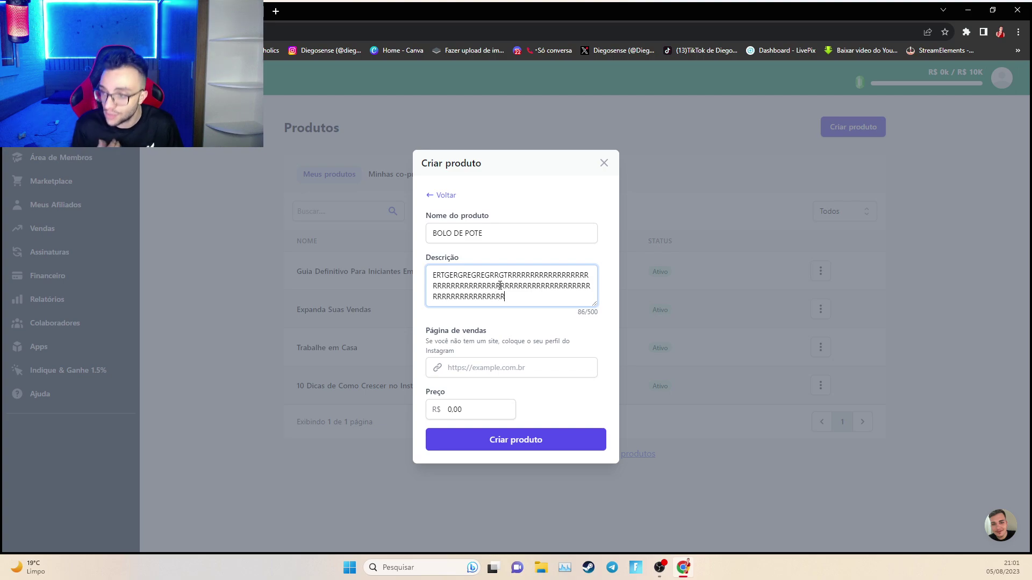
pyautogui.write('RRRRRRRRRRRRR')
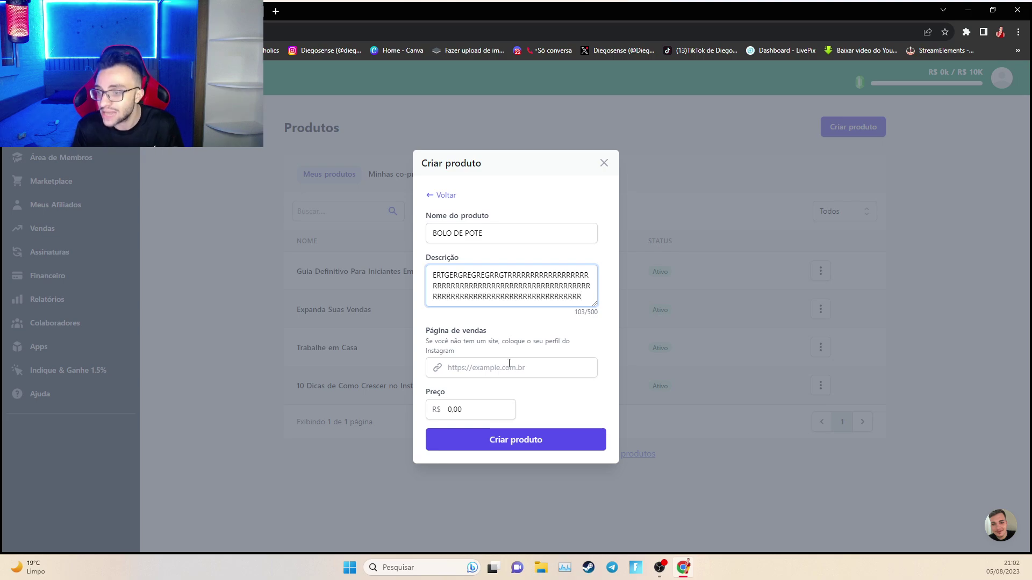
# Set the product price to R$ 25,00
pyautogui.click(488, 403)
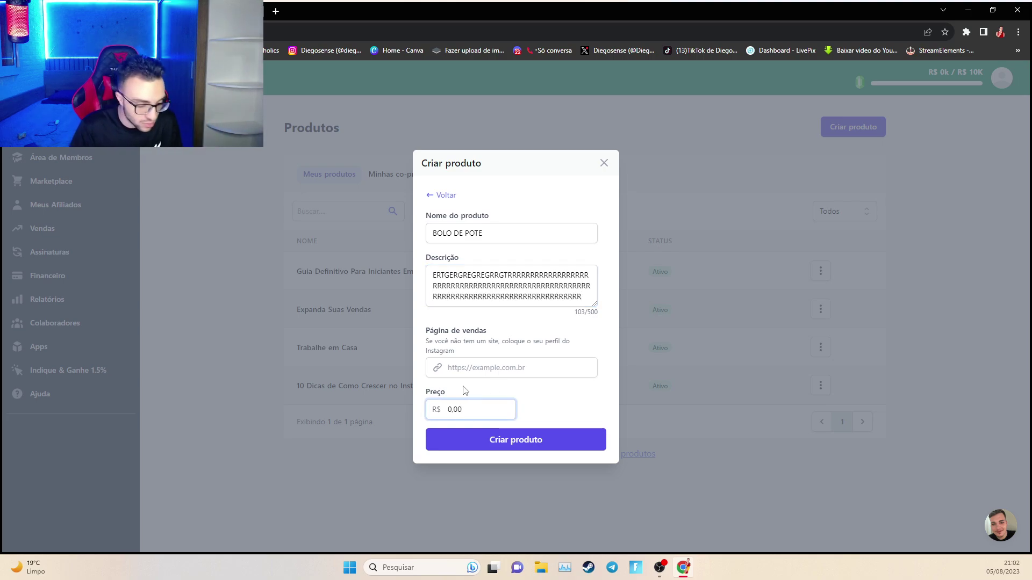
pyautogui.write('25,00')
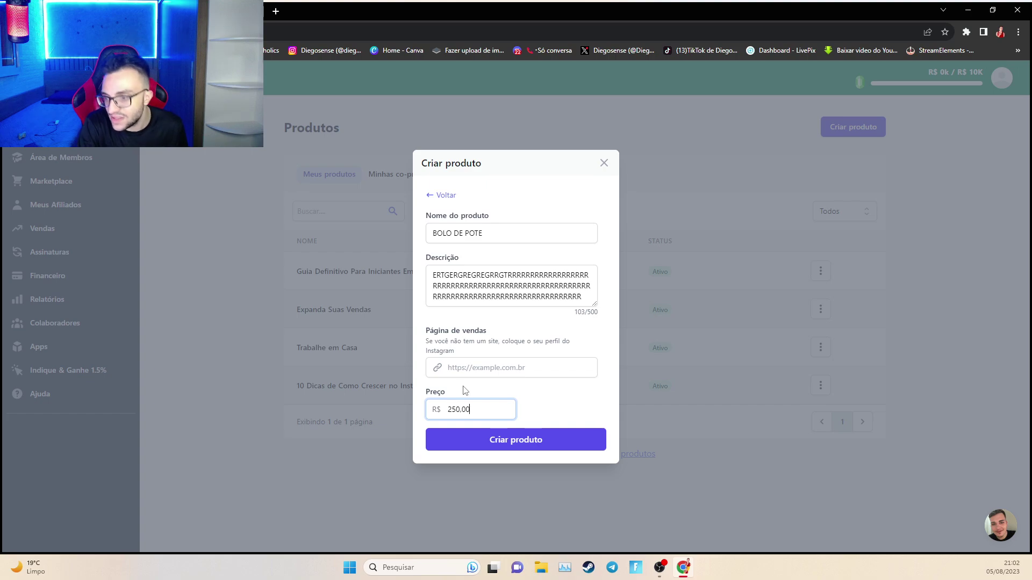
pyautogui.press('BackSpace')
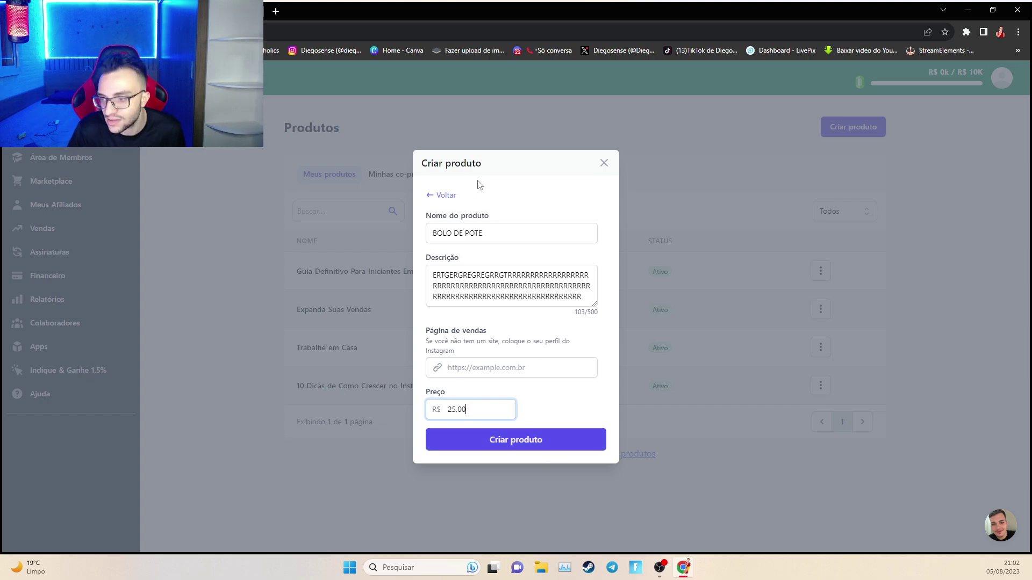
# Paste the Instagram profile URL as the product's sales page and create the product
pyautogui.click(502, 439)
pyautogui.hotkey('ctrl', 't')
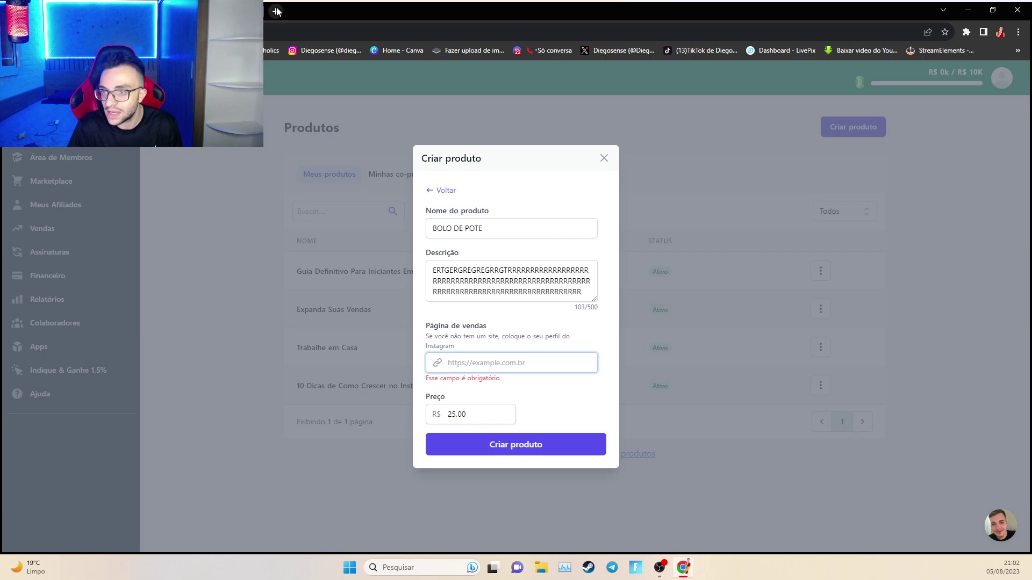
pyautogui.hotkey('ctrl', 'w')
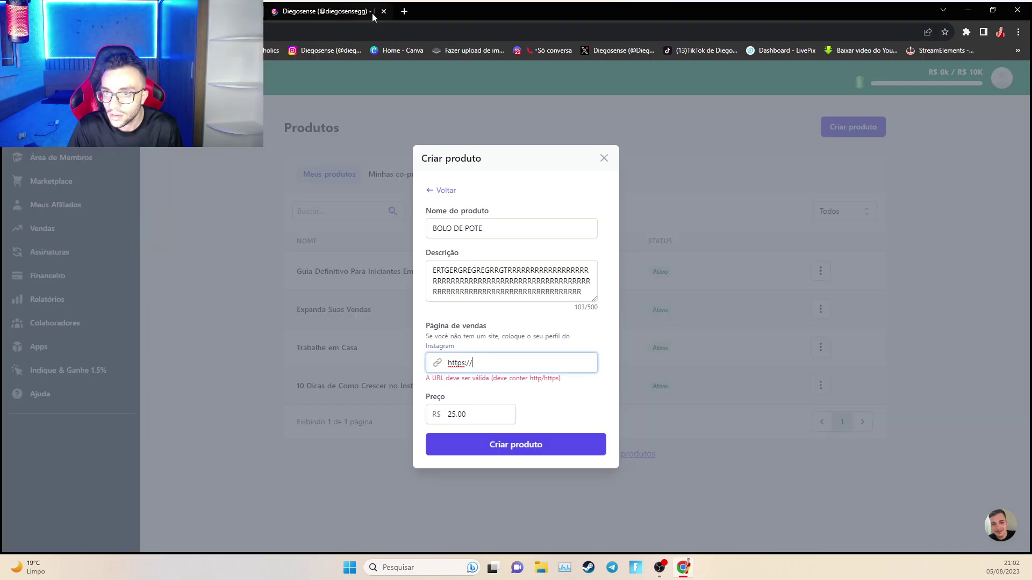
pyautogui.hotkey('ctrl', 'a')
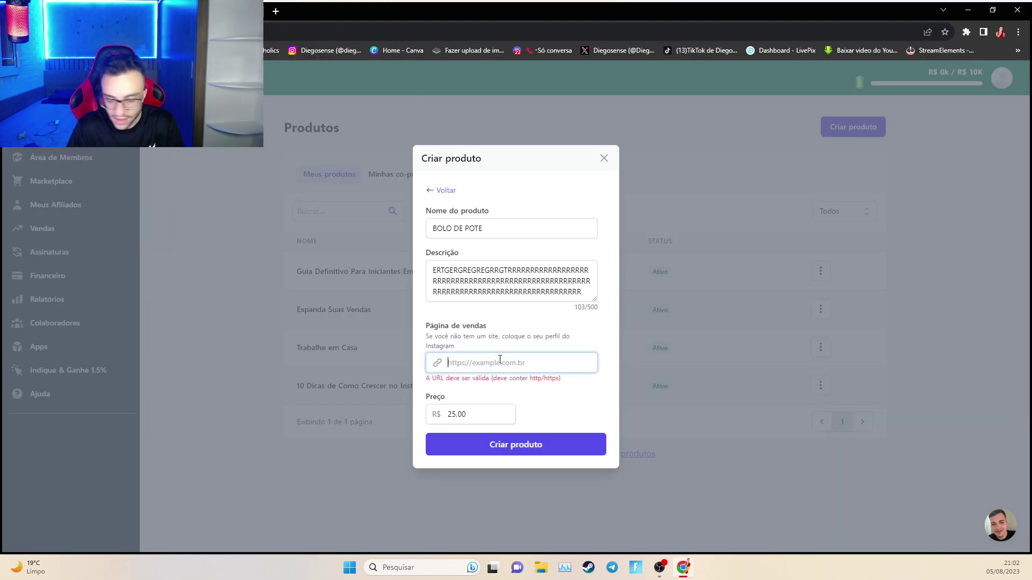
pyautogui.rightClick(500, 360)
pyautogui.click(529, 424)
pyautogui.click(527, 449)
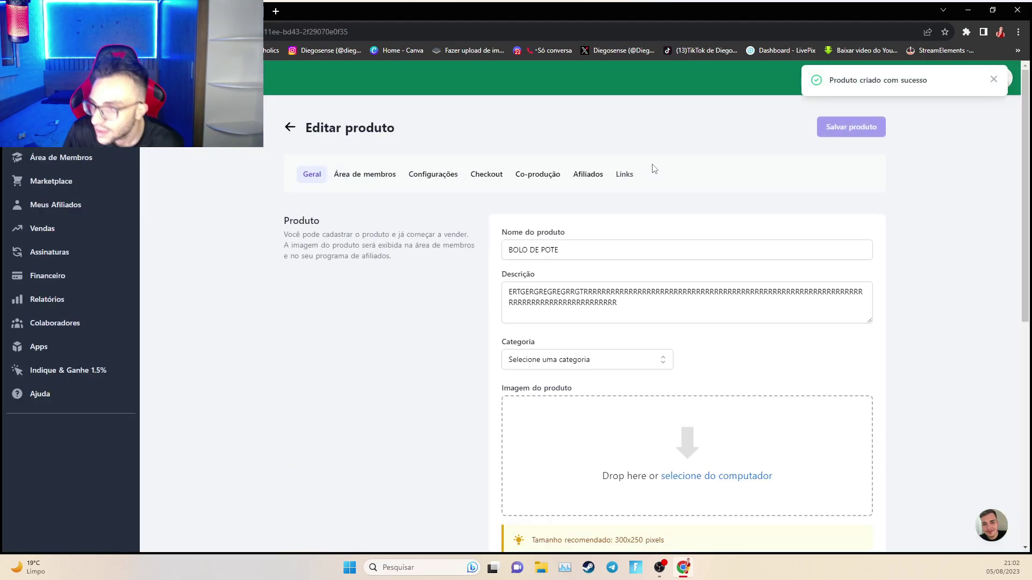
pyautogui.doubleClick(301, 220)
pyautogui.click(392, 271)
pyautogui.doubleClick(512, 232)
# Set the product category to Culinária e Gastronomia
pyautogui.scroll(-1, 528, 246)
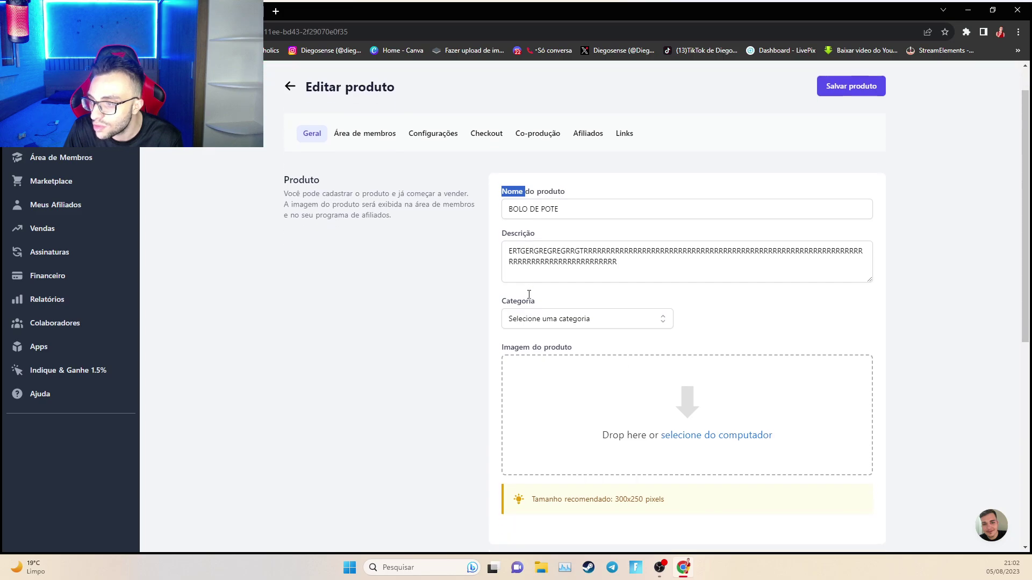
pyautogui.click(553, 304)
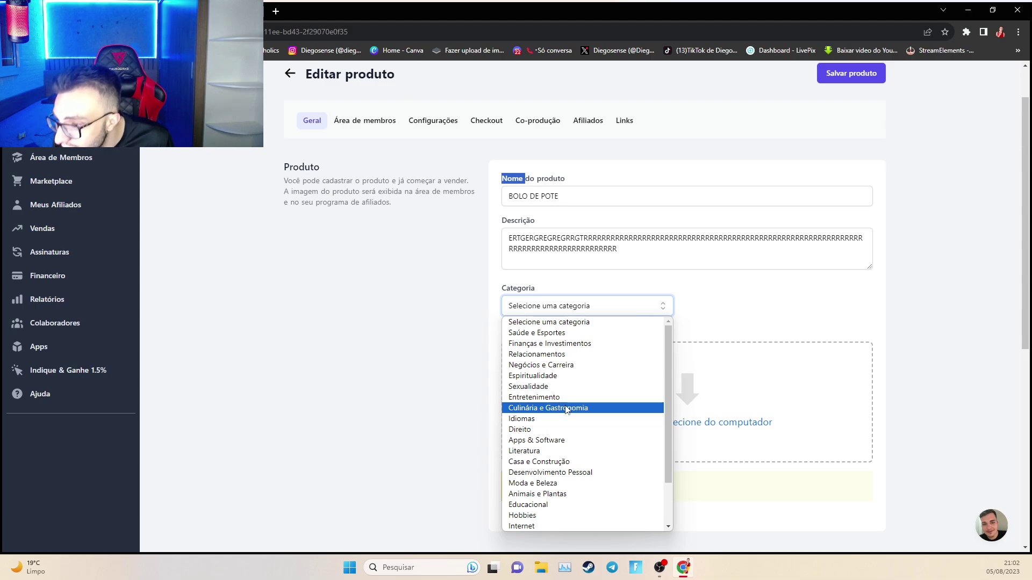
pyautogui.scroll(-1, 565, 410)
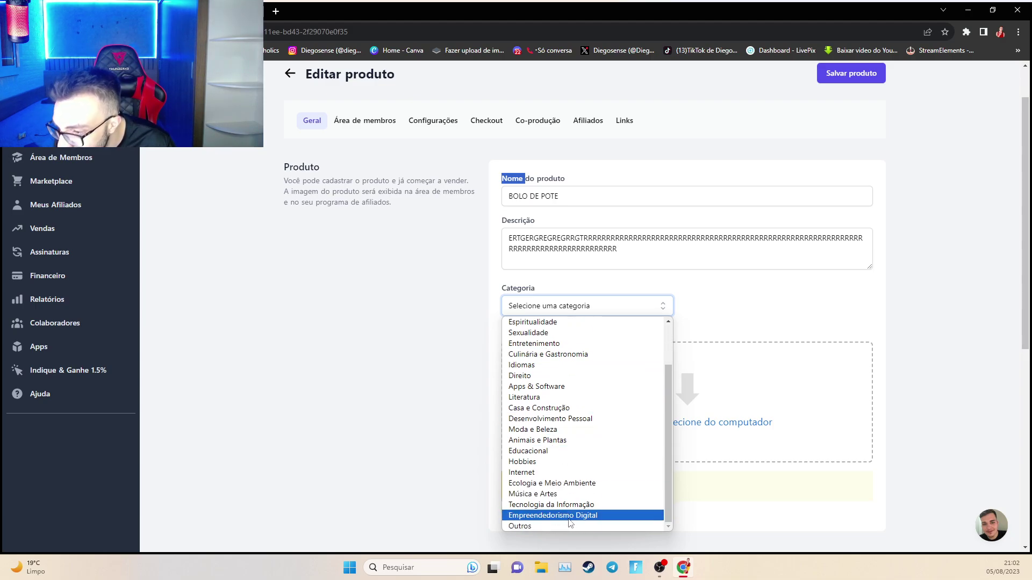
pyautogui.scroll(2, 580, 505)
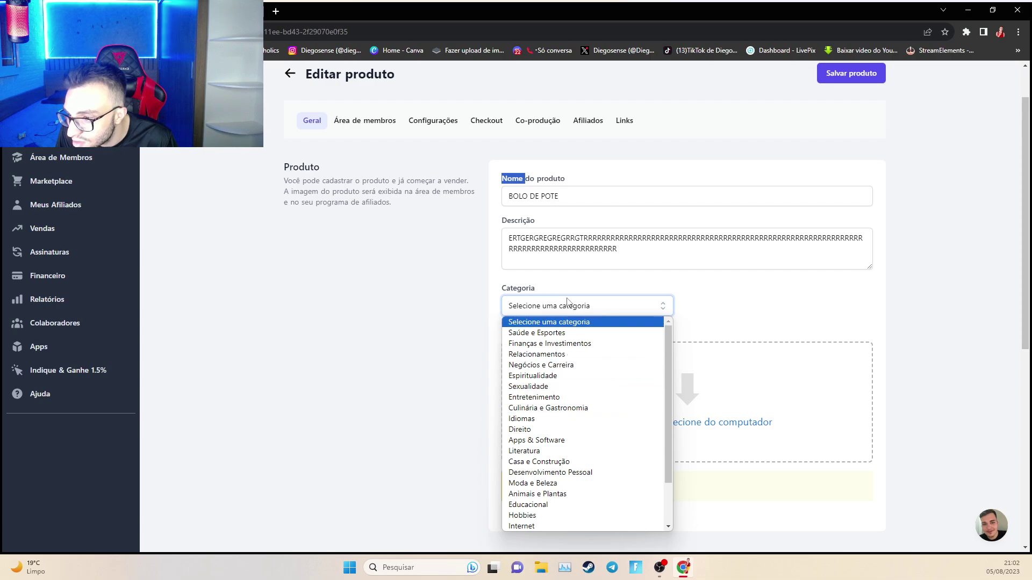
pyautogui.click(564, 409)
# Review the product's image, price and customer support fields, and save the product changes
pyautogui.scroll(-2, 575, 355)
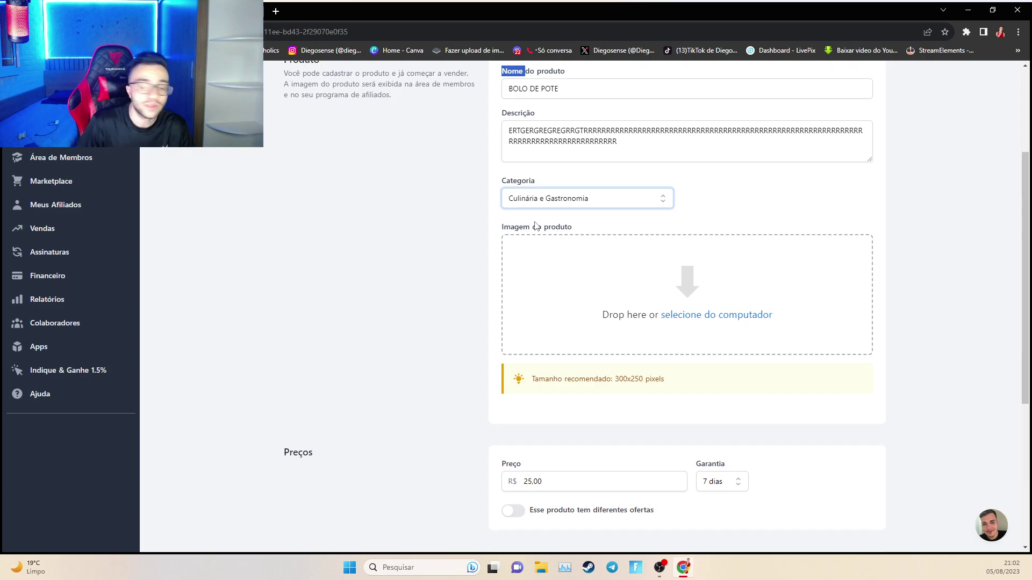
pyautogui.scroll(-2, 607, 381)
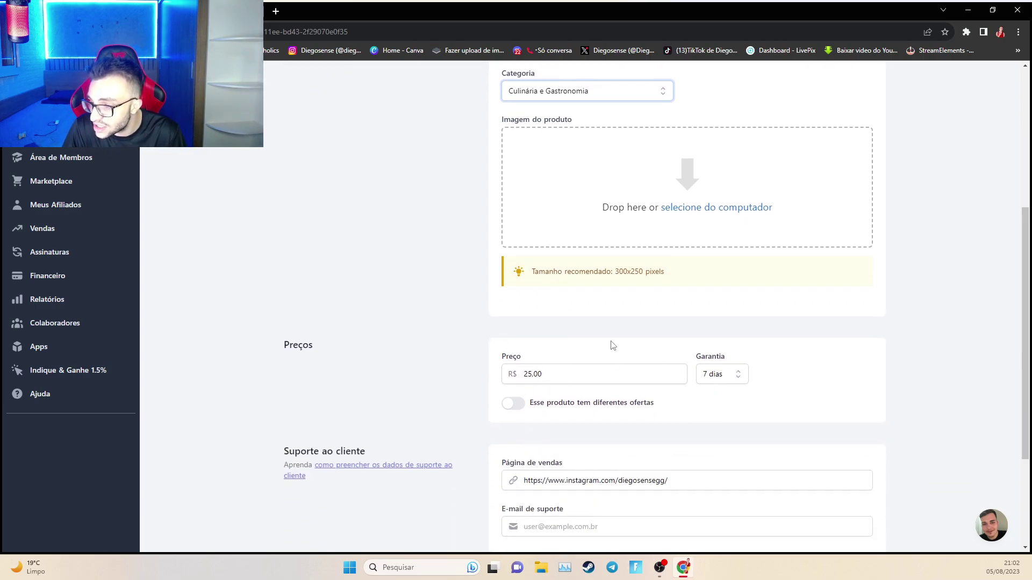
pyautogui.scroll(-1, 562, 327)
pyautogui.scroll(-2, 563, 327)
pyautogui.moveTo(505, 356); pyautogui.dragTo(542, 355)
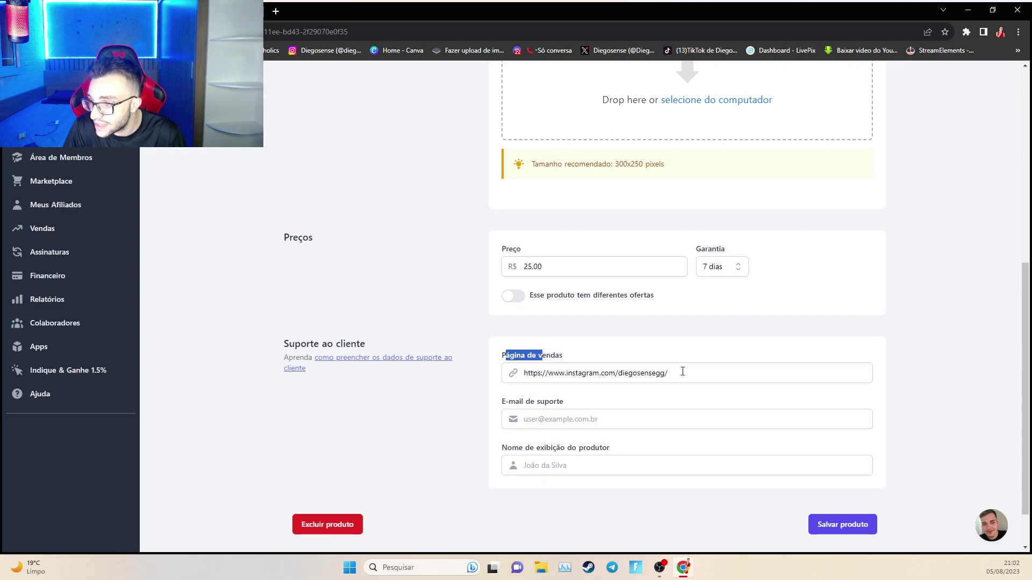
pyautogui.click(559, 415)
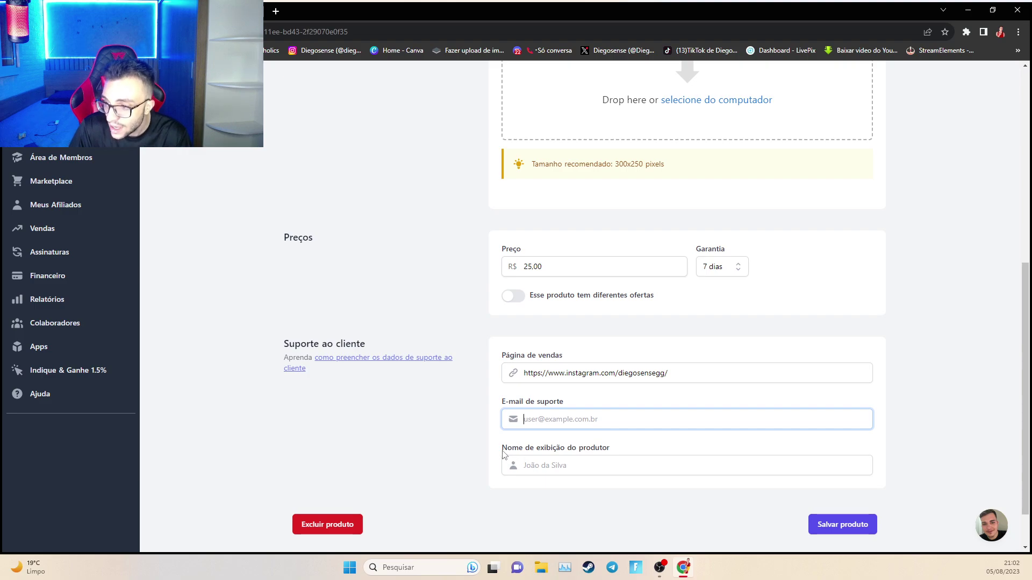
pyautogui.moveTo(502, 448); pyautogui.dragTo(608, 449)
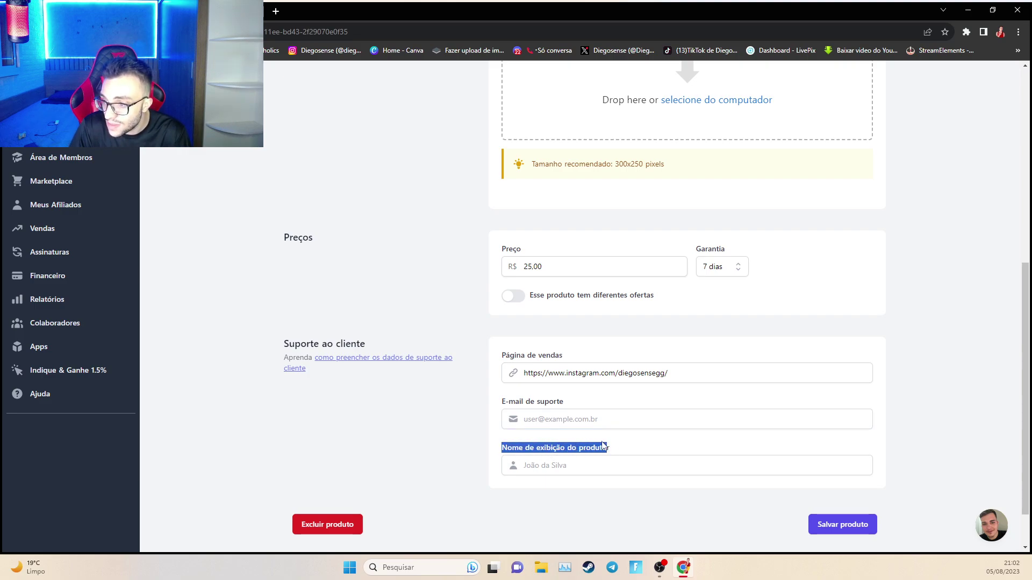
pyautogui.click(544, 473)
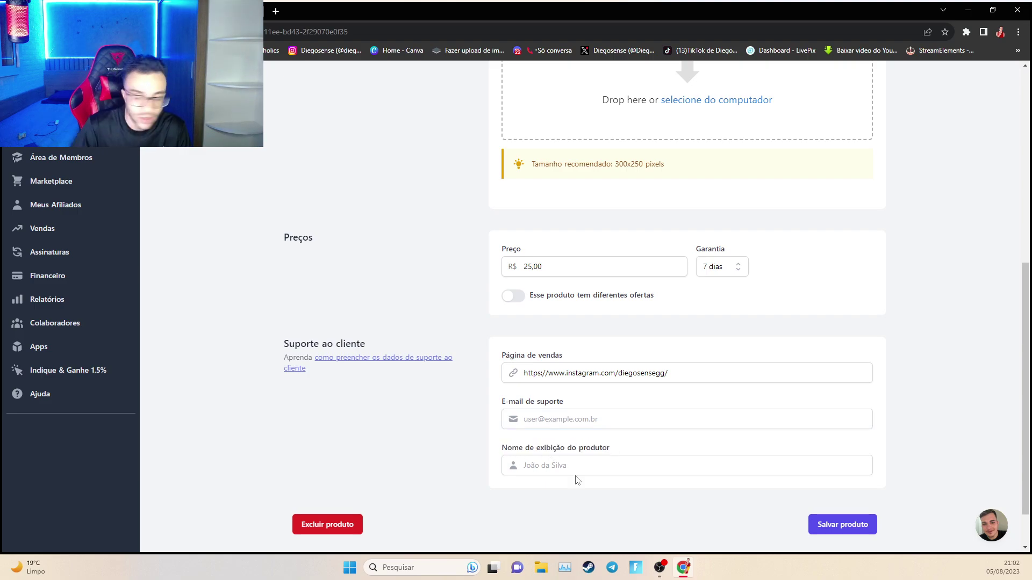
pyautogui.click(838, 525)
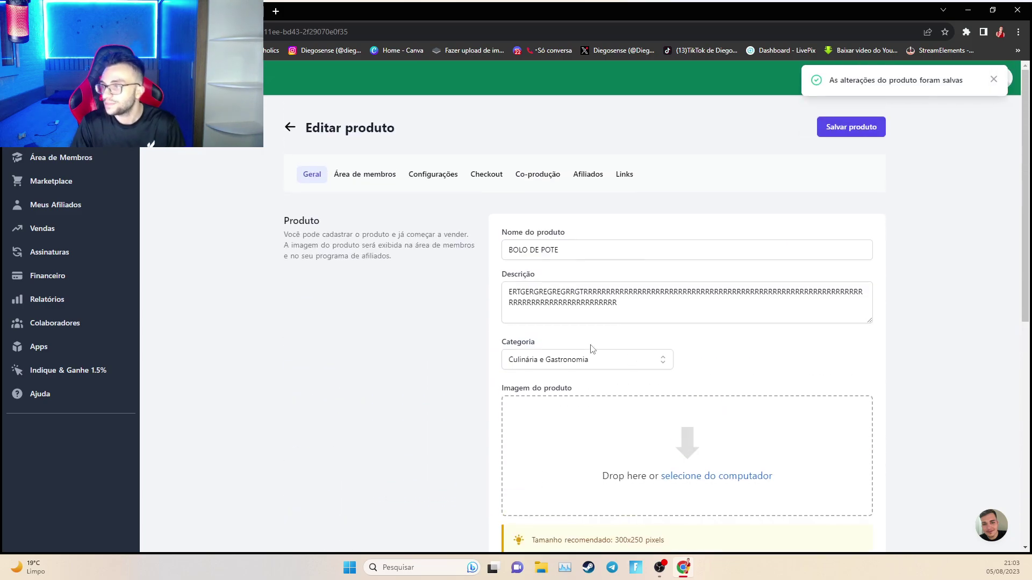
# Open the product's members area and show its course content
pyautogui.click(391, 176)
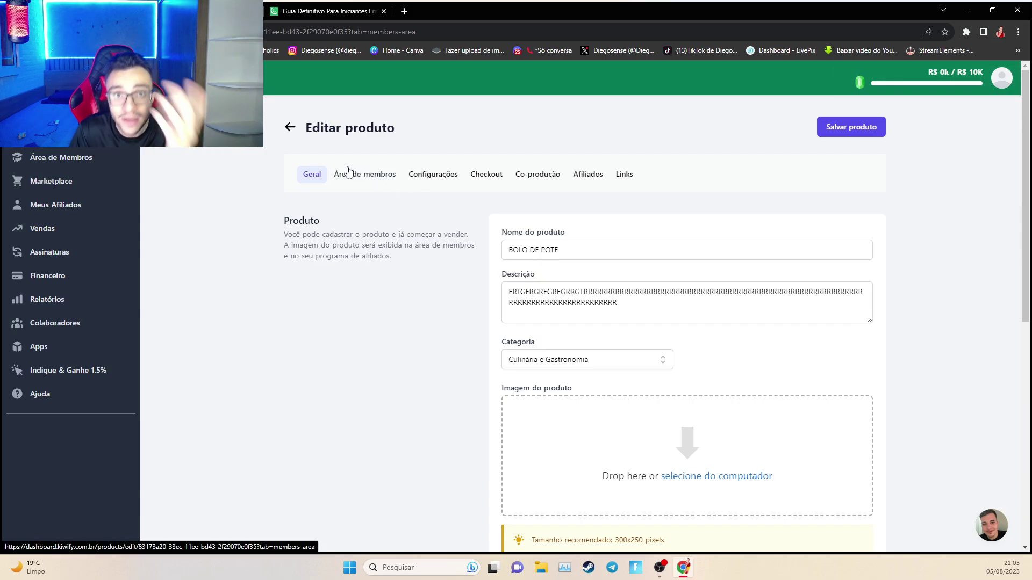
pyautogui.click(348, 173)
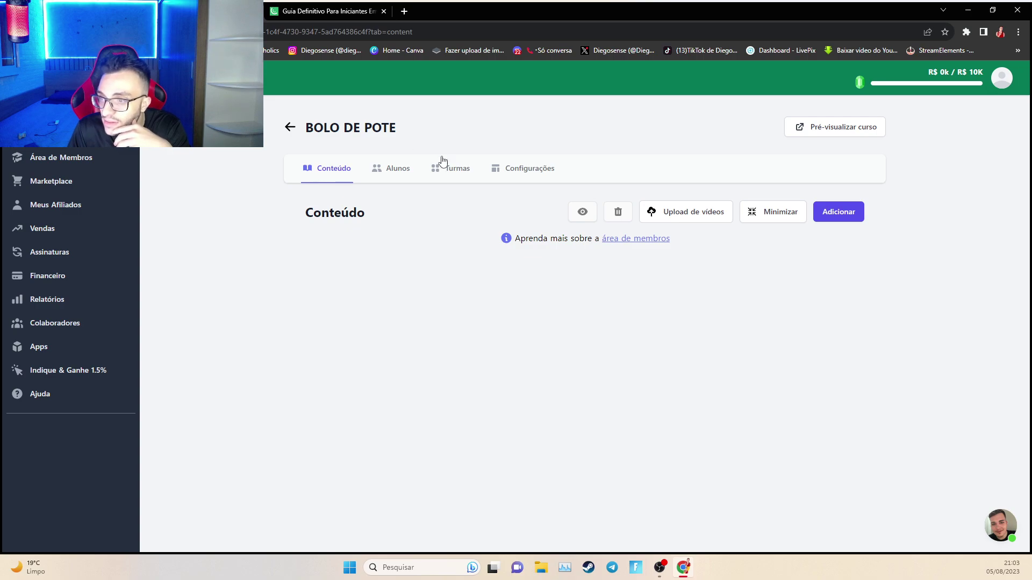
pyautogui.click(398, 173)
pyautogui.click(347, 177)
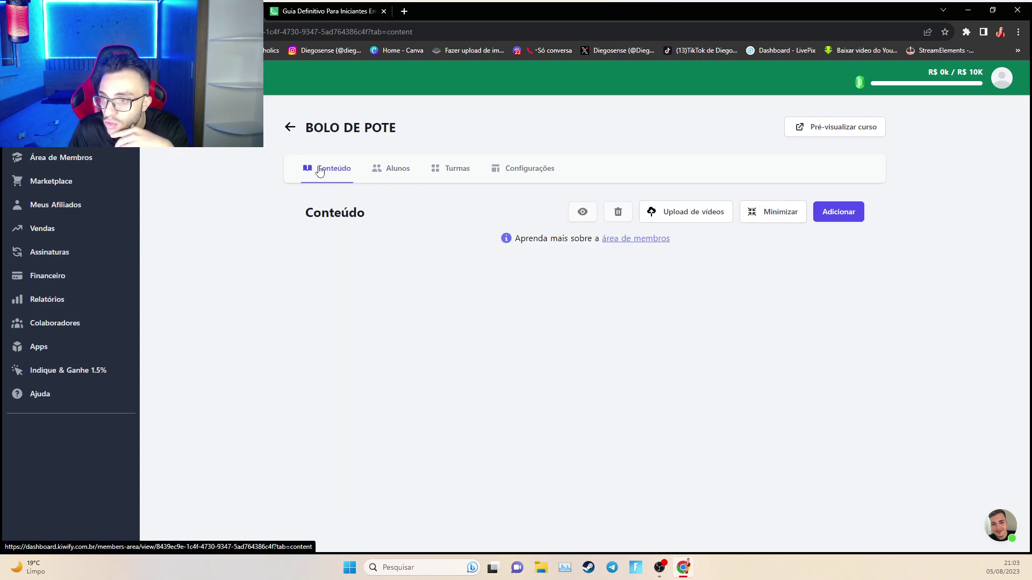
# Add a module named "BAIXE SEU MATERIAL AQUI" with access for all classes
pyautogui.click(838, 214)
pyautogui.click(443, 268)
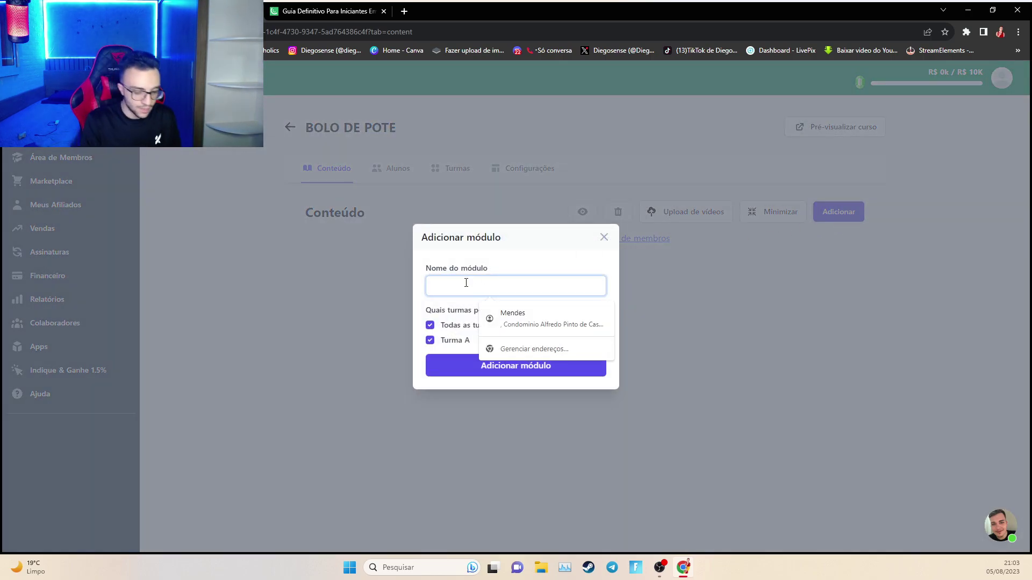
pyautogui.write('b')
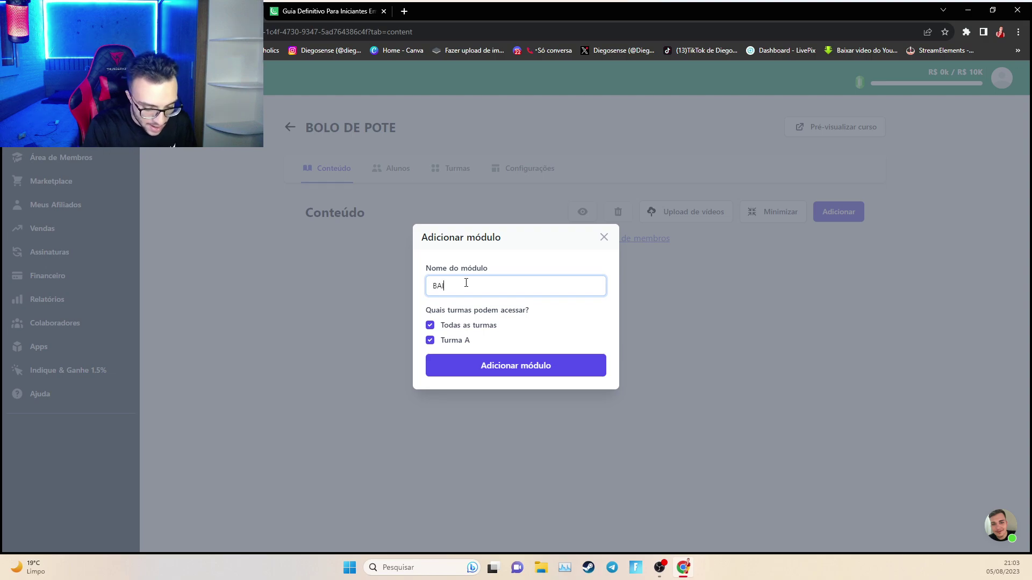
pyautogui.write('BAIXE ')
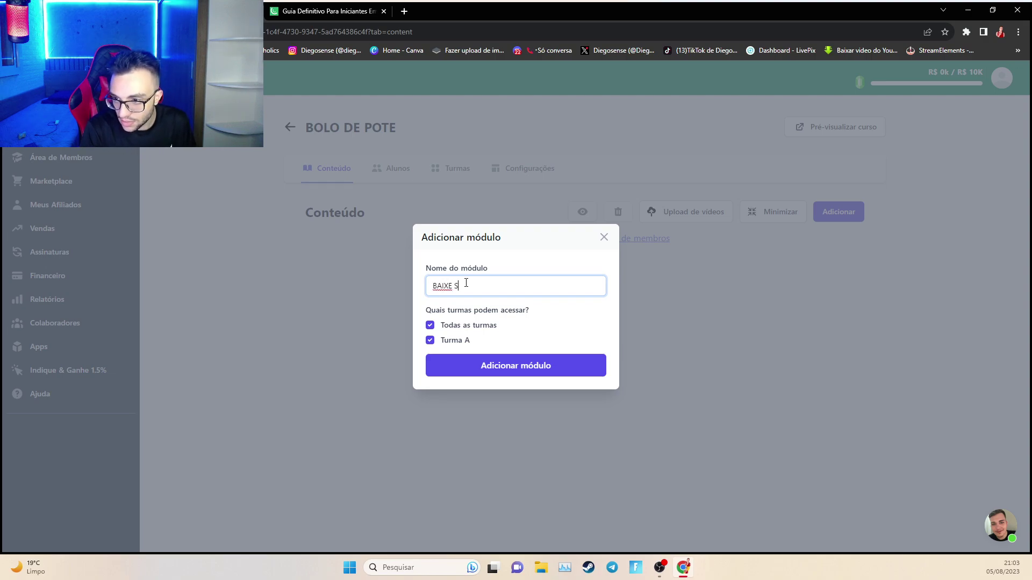
pyautogui.write('SEU MATERIA')
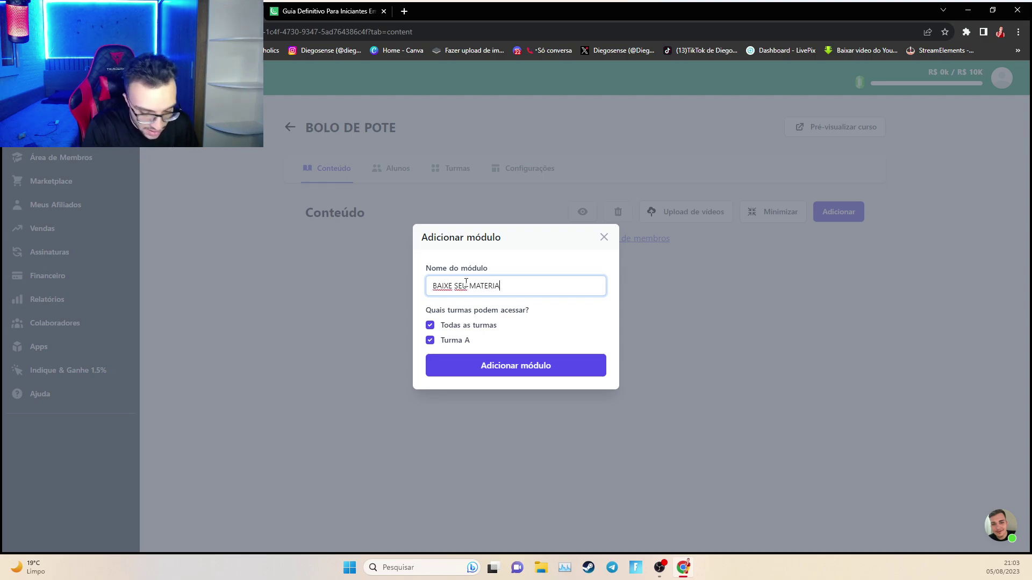
pyautogui.write('L AQUI')
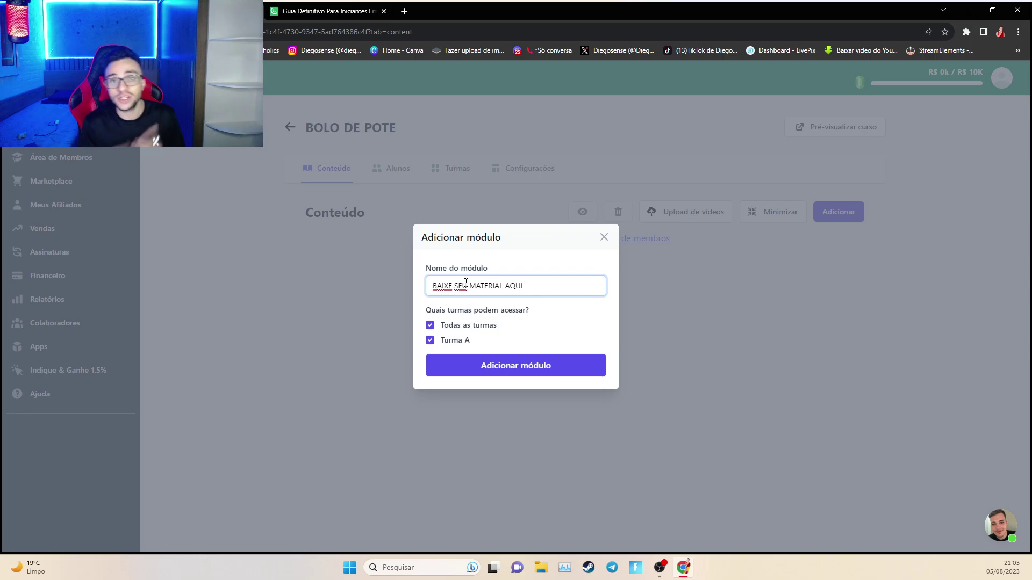
pyautogui.click(507, 368)
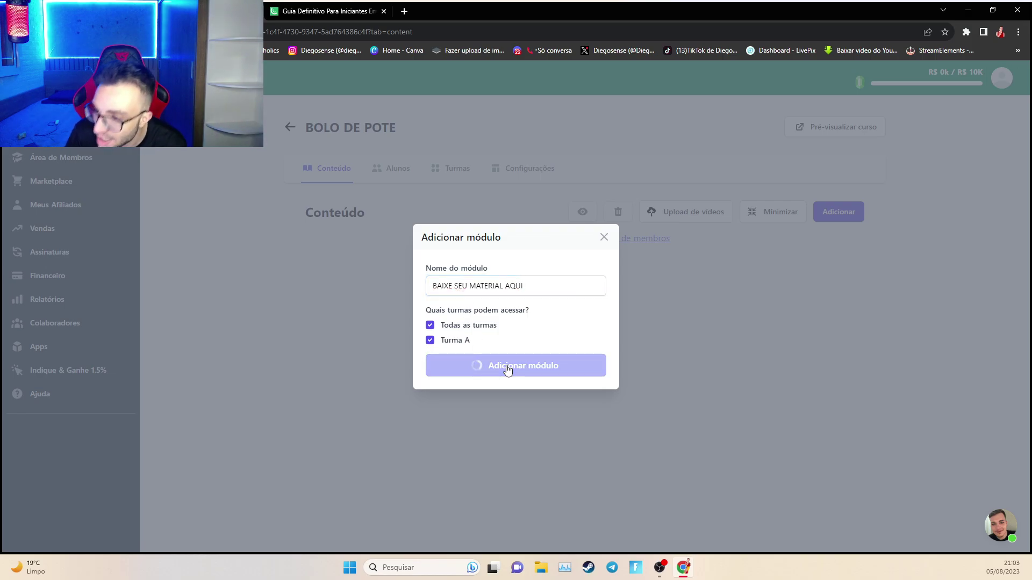
pyautogui.moveTo(362, 259); pyautogui.dragTo(536, 251)
pyautogui.click(535, 250)
pyautogui.click(323, 278)
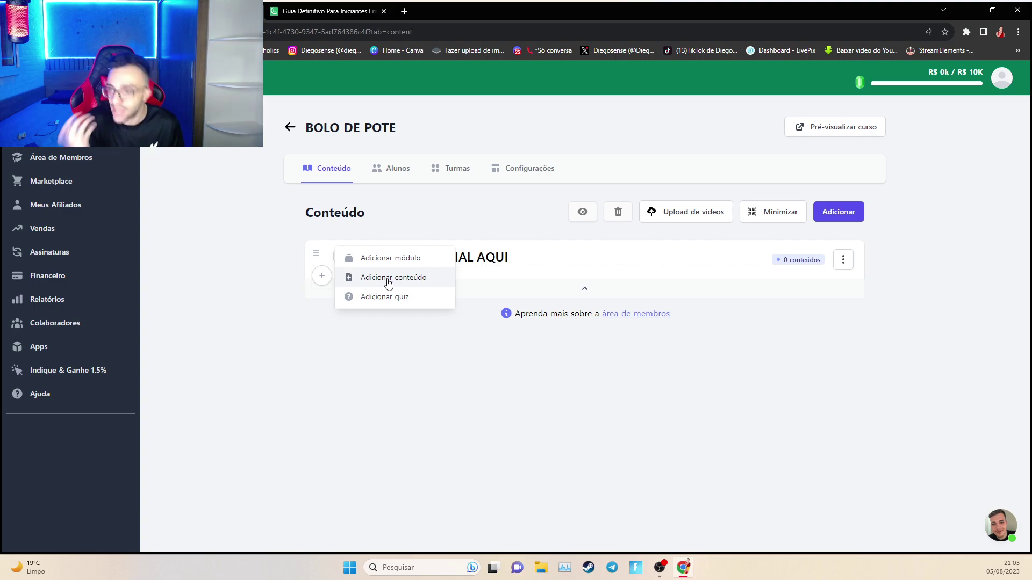
pyautogui.click(723, 324)
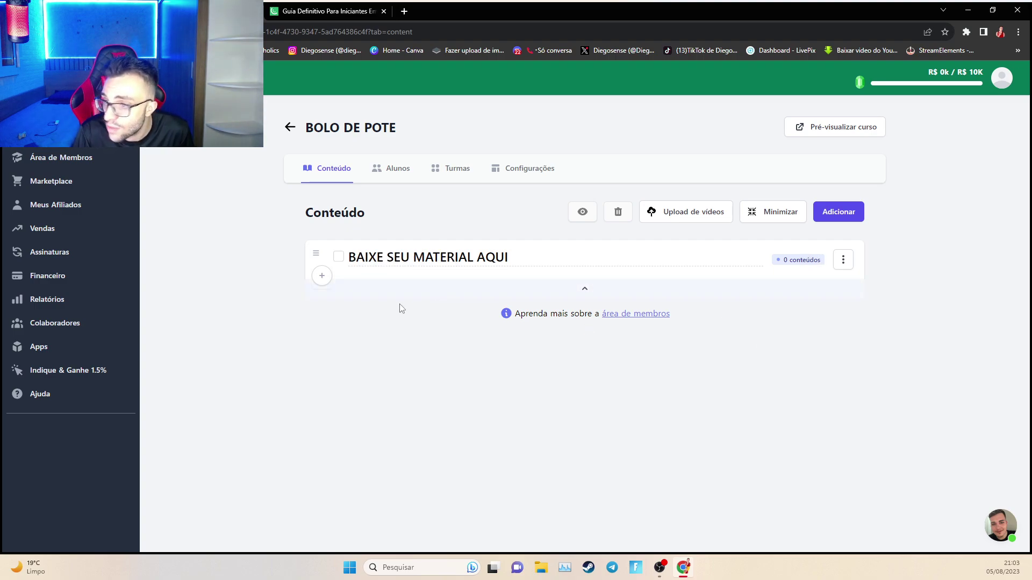
# Start a new content item in the BAIXE SEU MATERIAL AQUI module and title it "BOLO DE POTE"
pyautogui.click(322, 276)
pyautogui.click(392, 278)
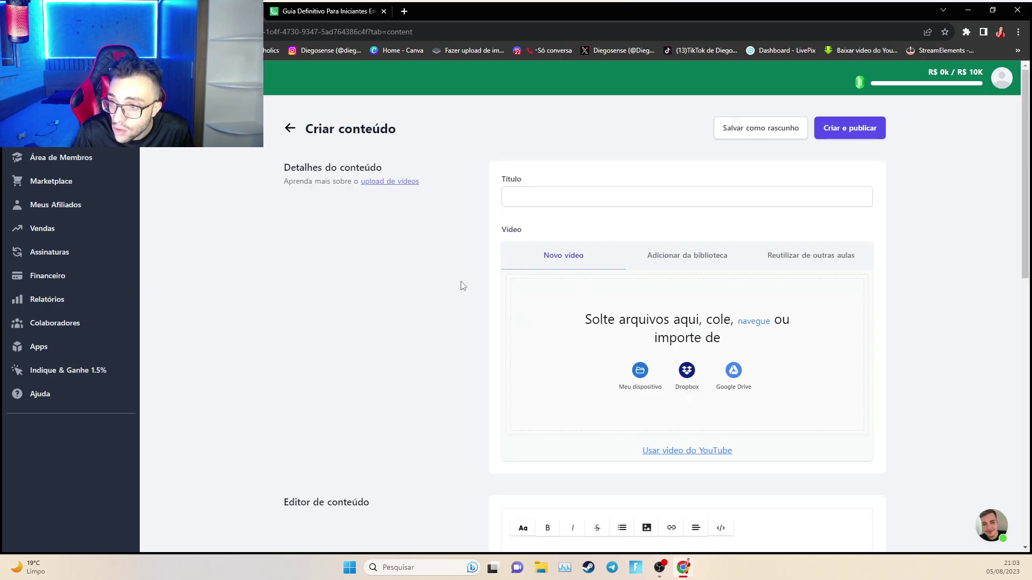
pyautogui.scroll(-3, 571, 268)
pyautogui.scroll(2, 591, 338)
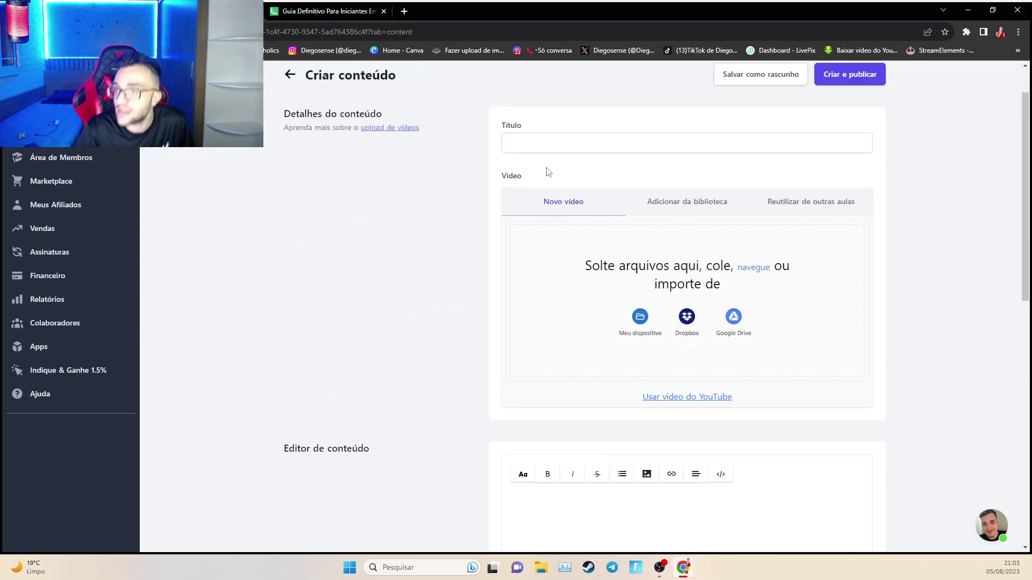
pyautogui.click(531, 143)
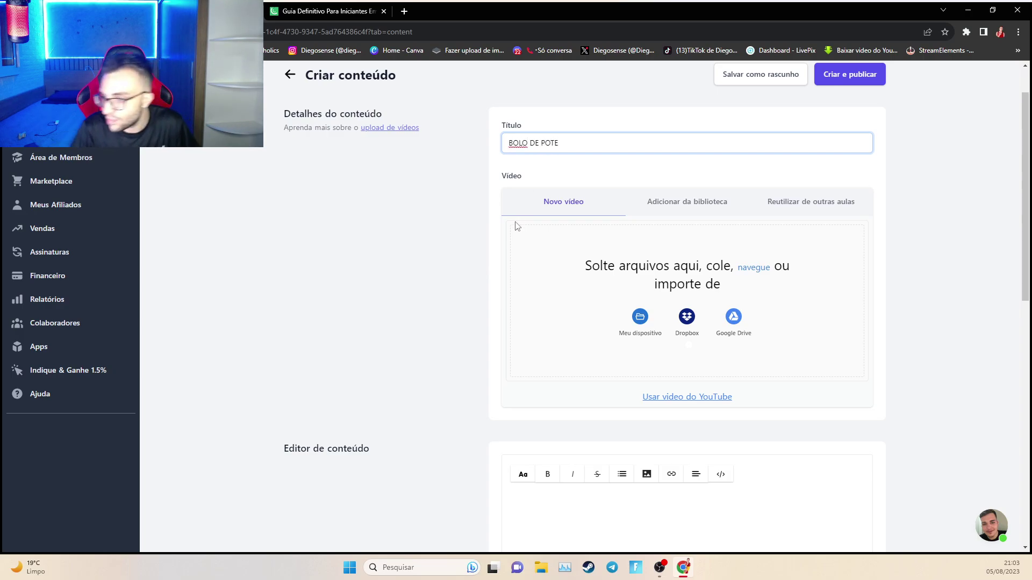
# Write "BAIXE SEU E-BOOK AQUI" as the body text of the content item
pyautogui.scroll(-4, 499, 301)
pyautogui.moveTo(285, 233); pyautogui.dragTo(489, 273)
pyautogui.click(549, 299)
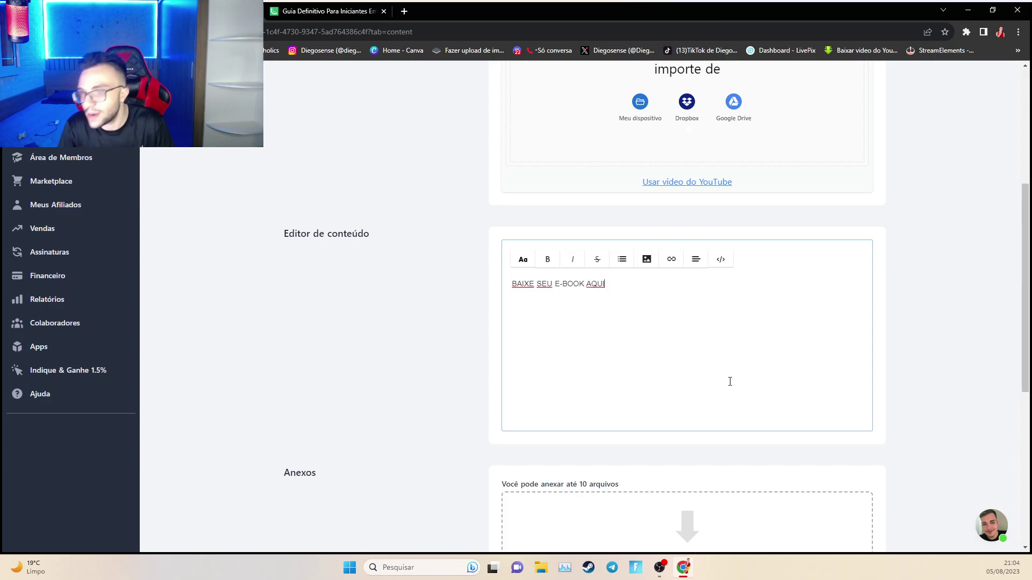
# Review the content item's attachment and release options, and save it as a draft
pyautogui.scroll(-4, 588, 316)
pyautogui.moveTo(284, 258); pyautogui.dragTo(329, 259)
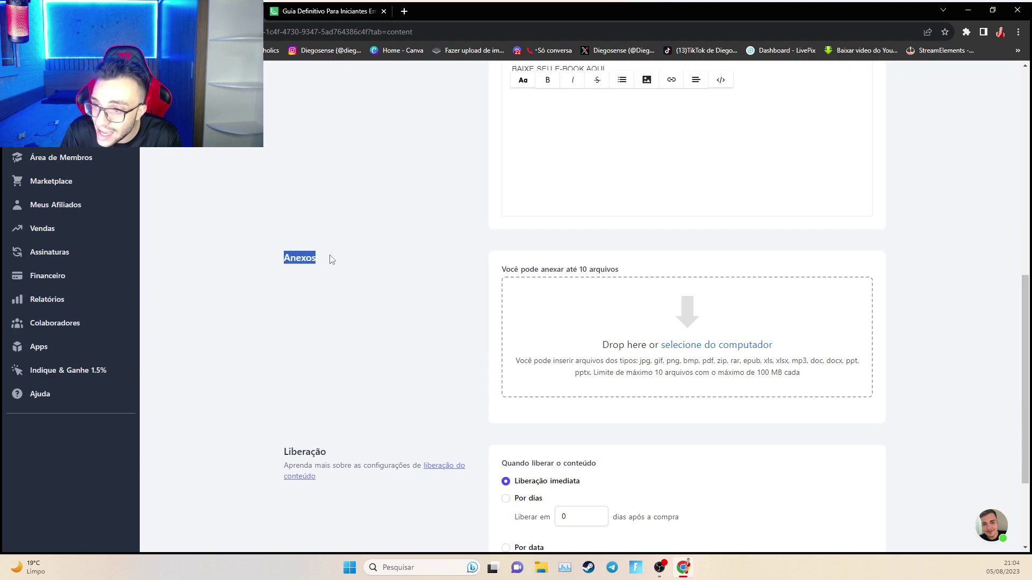
pyautogui.scroll(-2, 612, 280)
pyautogui.scroll(2, 612, 279)
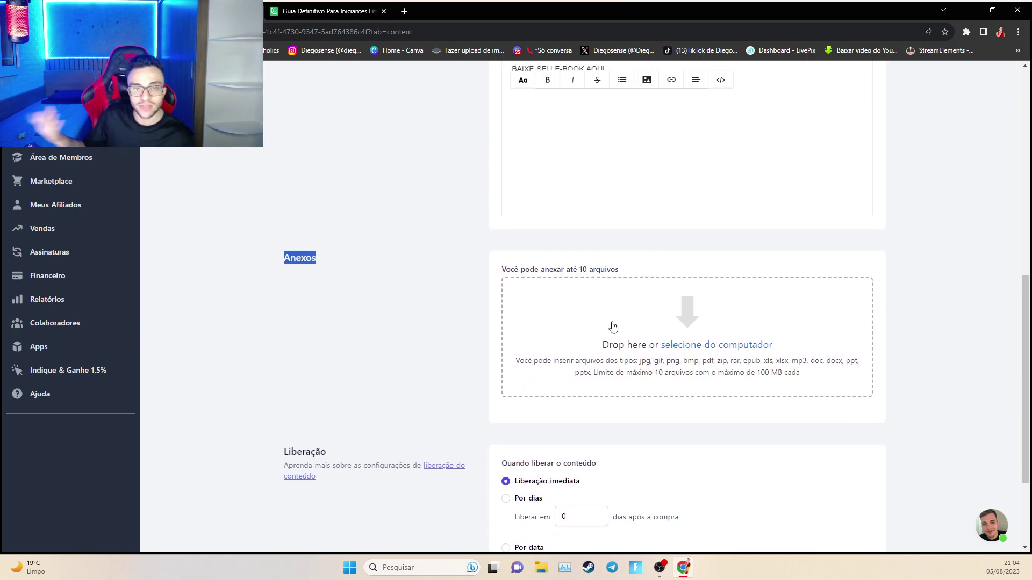
pyautogui.scroll(-3, 625, 319)
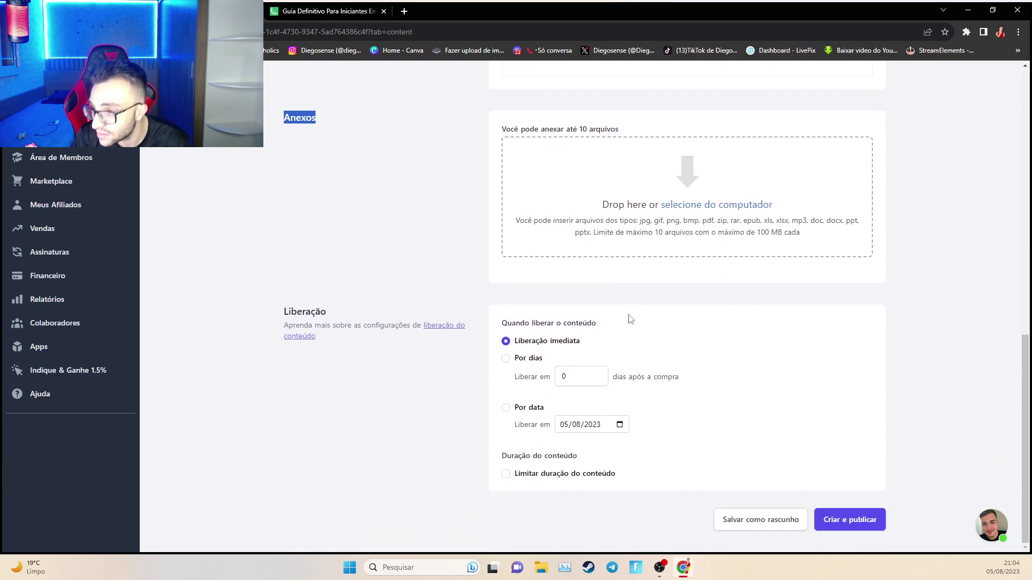
pyautogui.scroll(2, 591, 333)
pyautogui.scroll(-1, 484, 360)
pyautogui.scroll(-2, 481, 361)
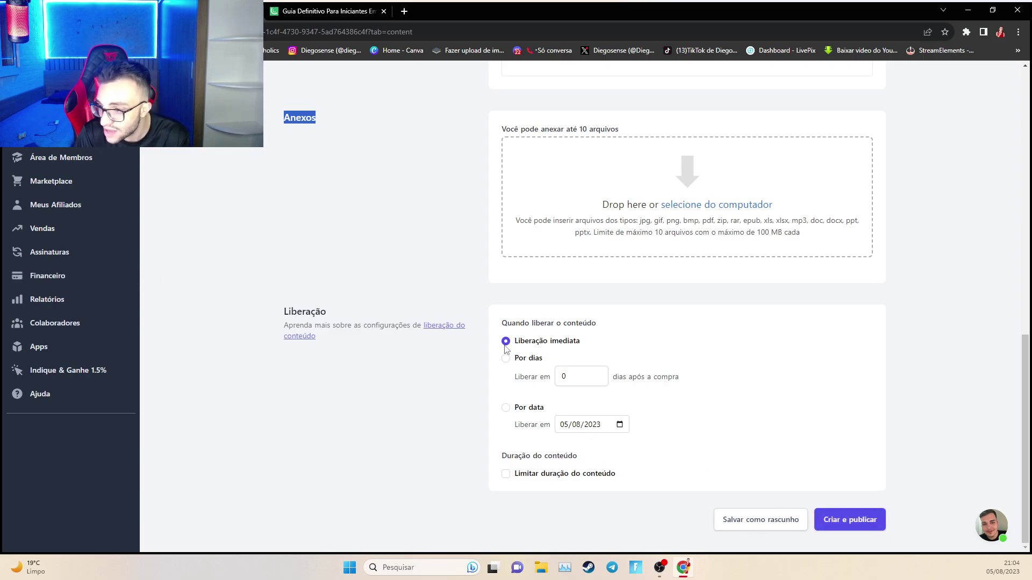
pyautogui.click(756, 527)
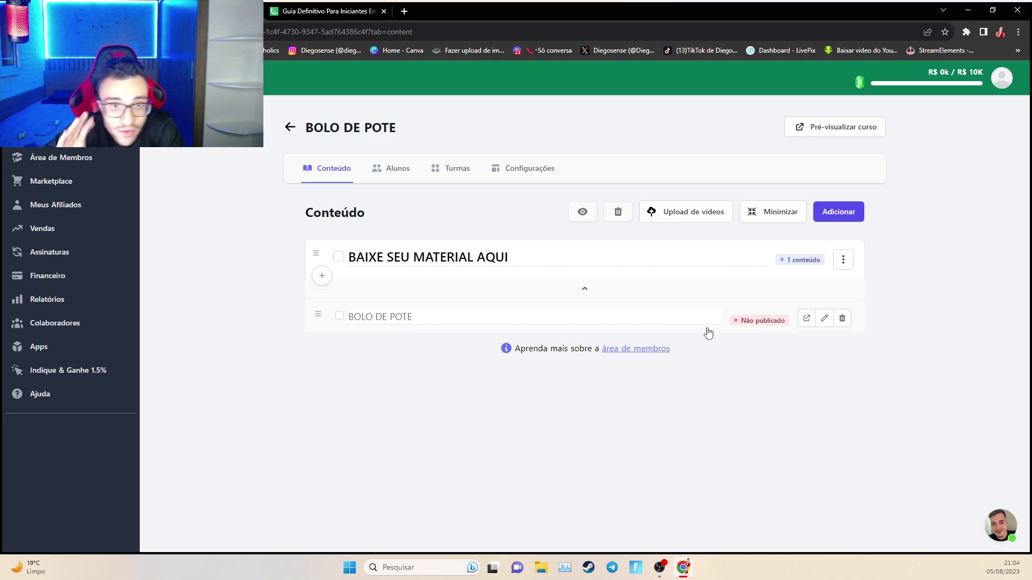
# Return to the product list, open BOLO DE POTE for editing and show its checkouts
pyautogui.click(290, 127)
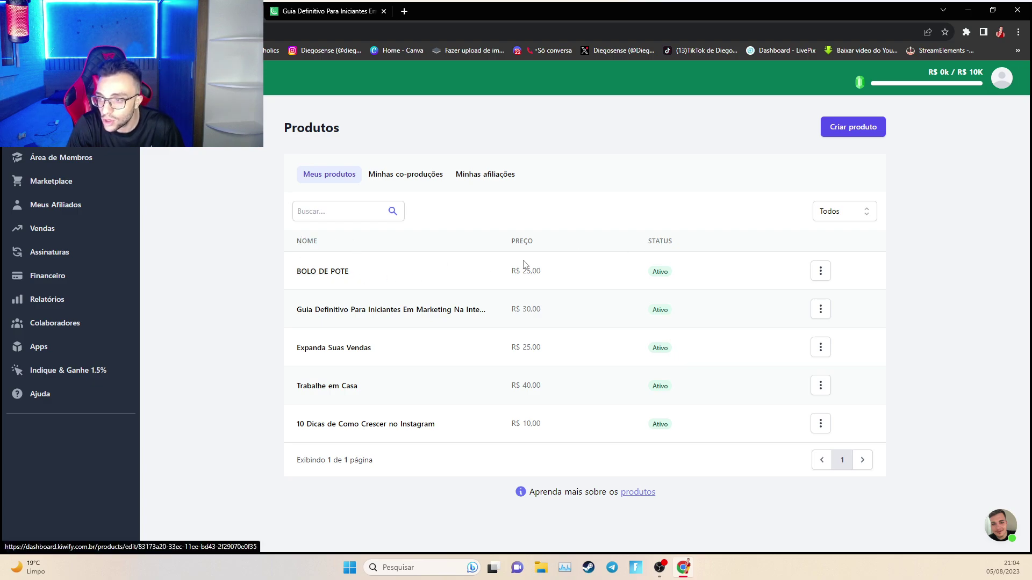
pyautogui.click(818, 277)
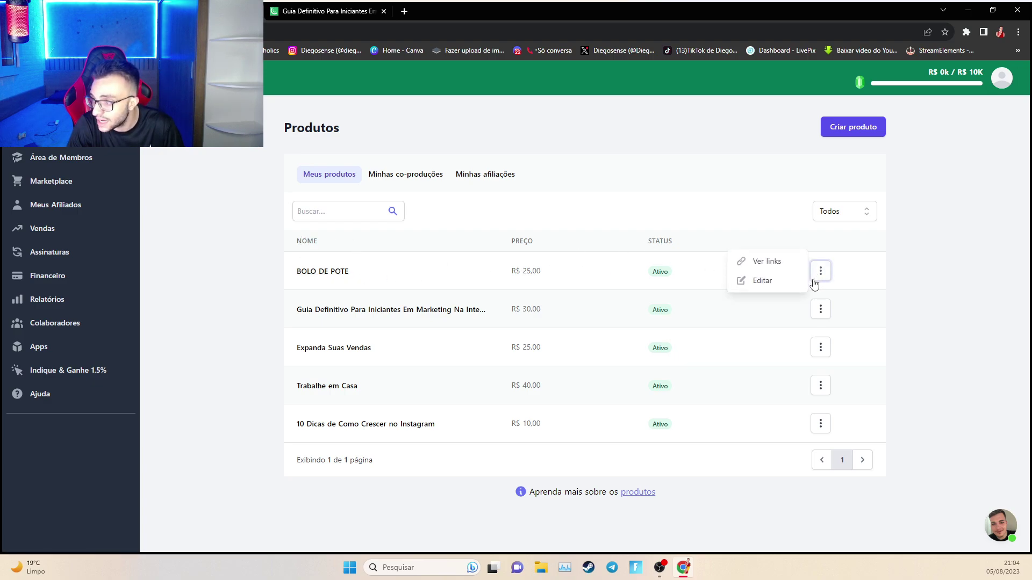
pyautogui.click(763, 281)
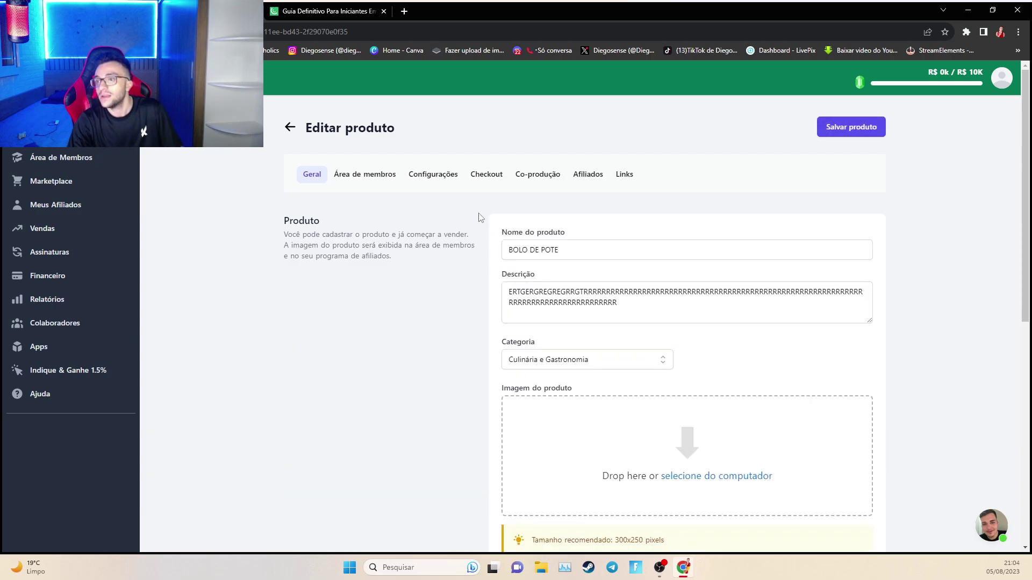
pyautogui.click(483, 179)
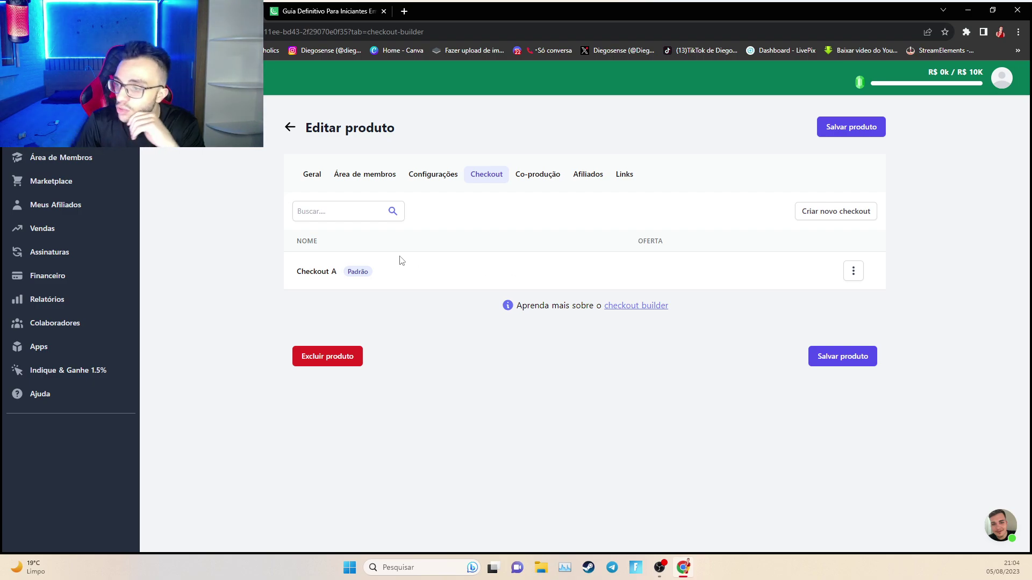
# Look through Checkout A's page layout and its settings, closing each view
pyautogui.click(317, 272)
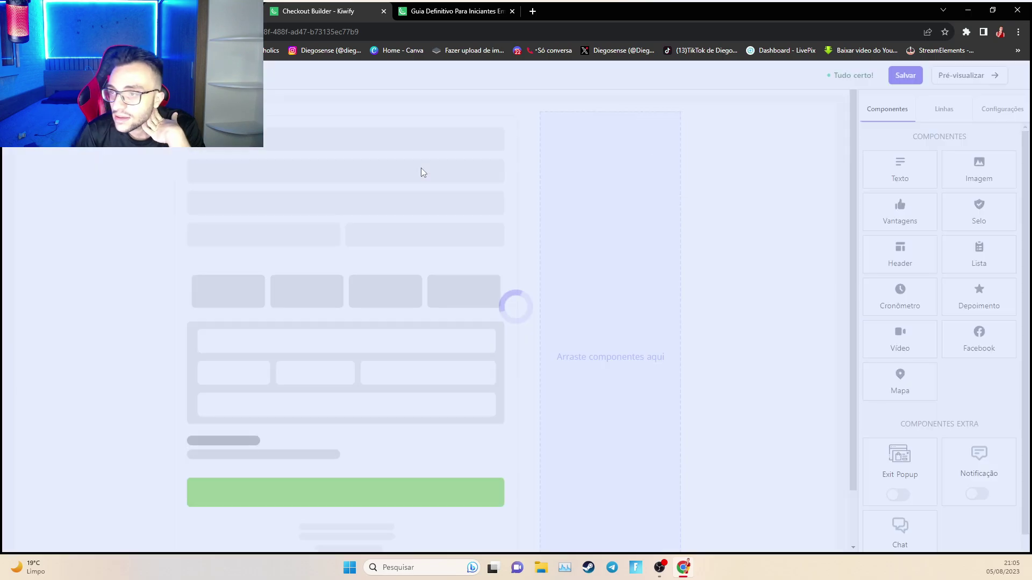
pyautogui.scroll(-5, 386, 338)
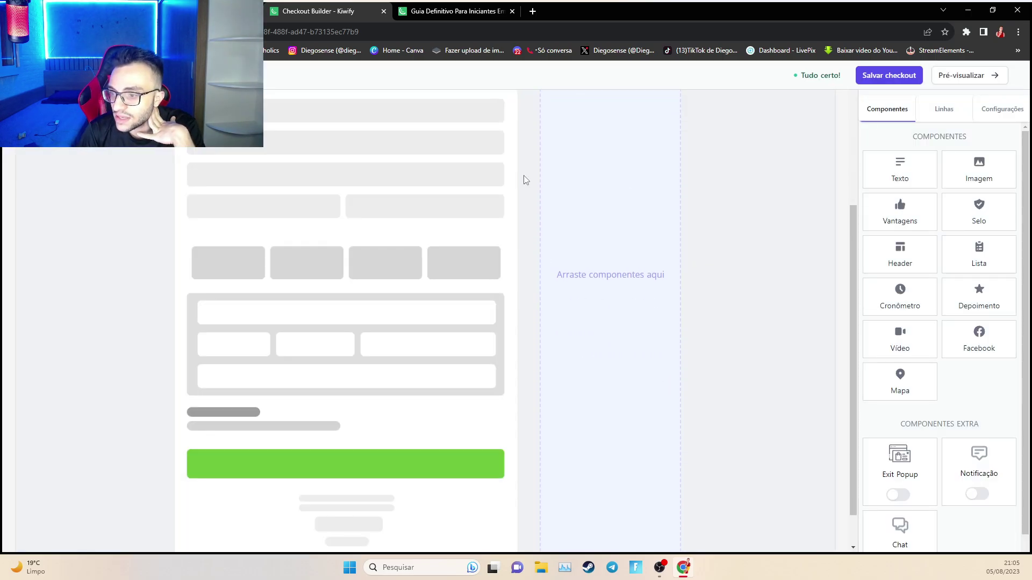
pyautogui.scroll(5, 580, 378)
pyautogui.middleClick(297, 11)
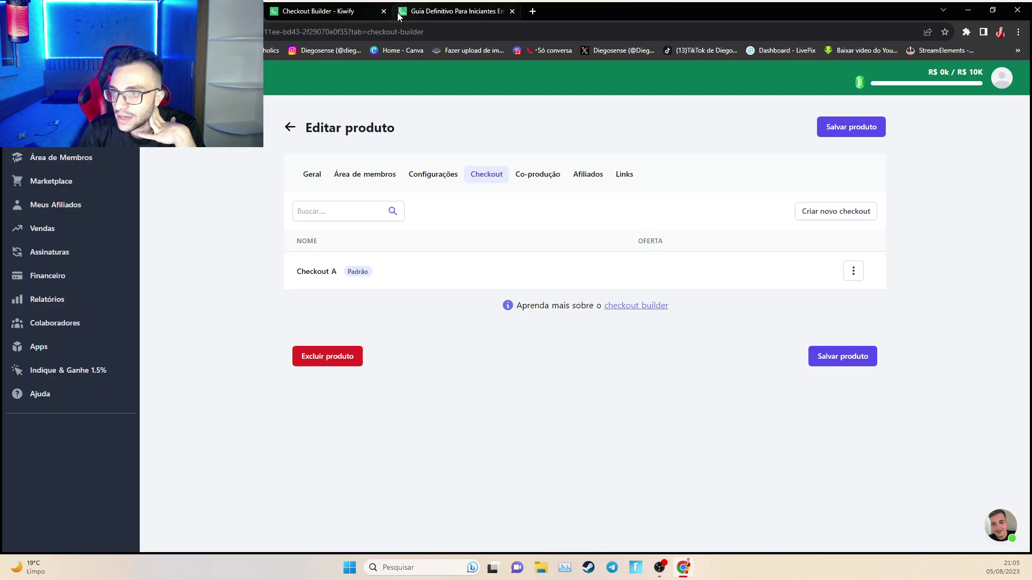
pyautogui.click(852, 271)
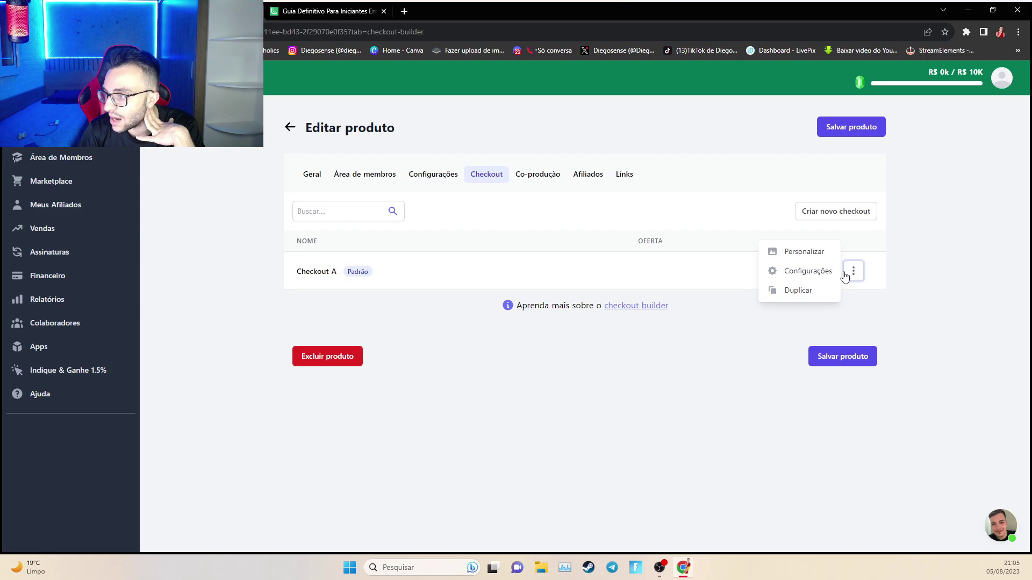
pyautogui.click(812, 273)
pyautogui.click(638, 249)
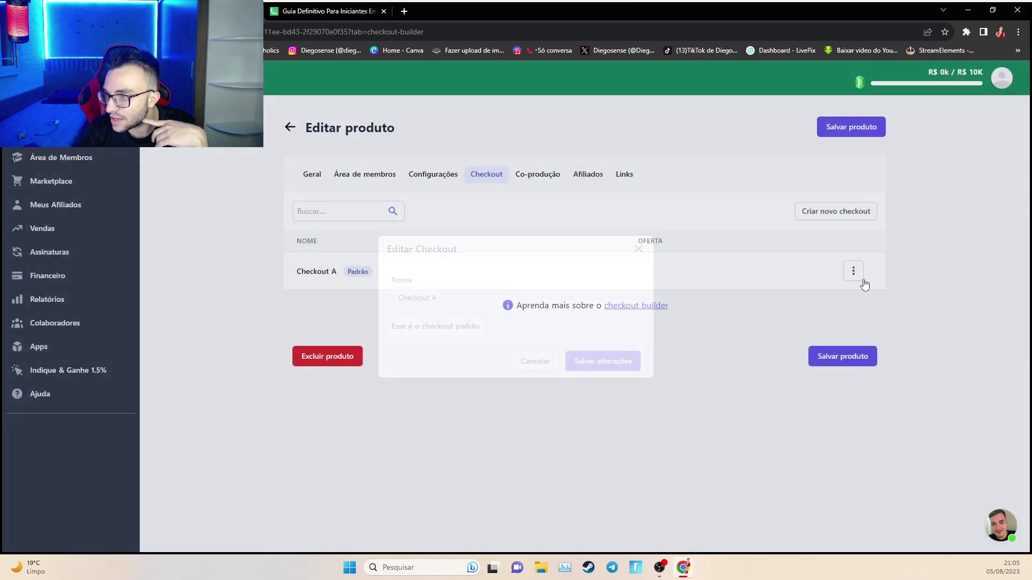
# Open Checkout A for customization and inspect the options of its product header
pyautogui.click(852, 270)
pyautogui.click(796, 250)
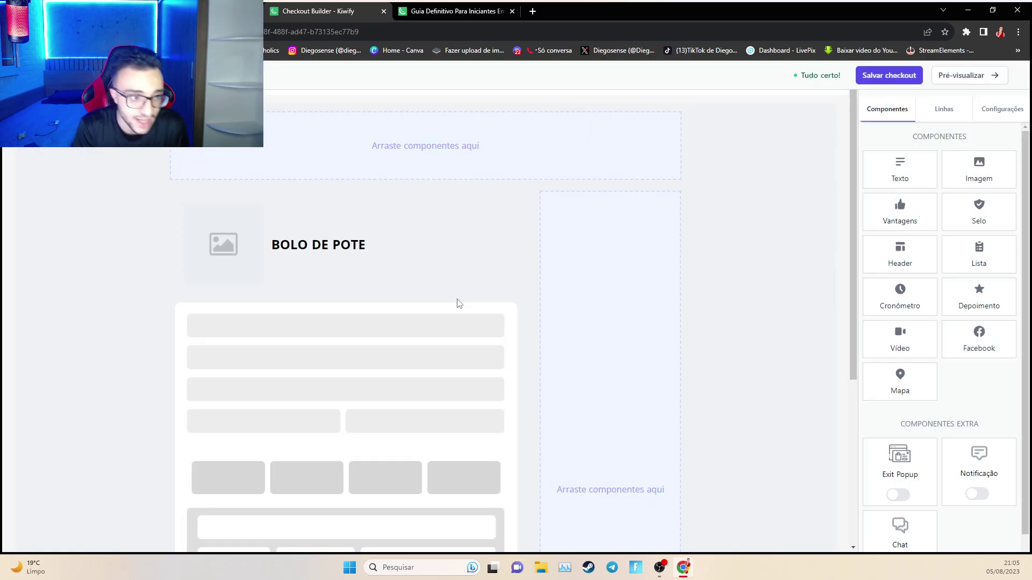
pyautogui.scroll(-1, 376, 231)
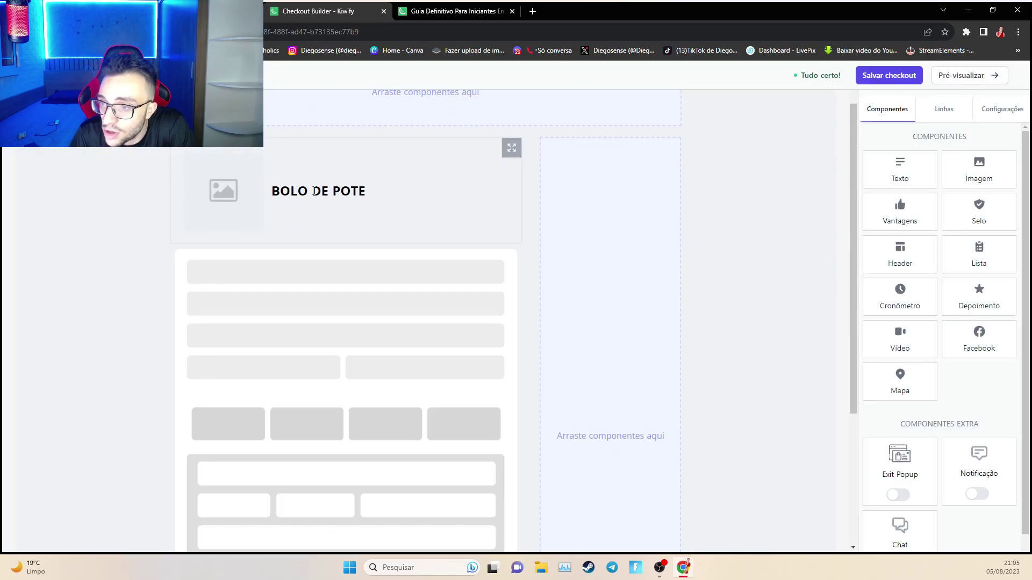
pyautogui.scroll(1, 285, 201)
pyautogui.scroll(1, 306, 205)
pyautogui.click(307, 215)
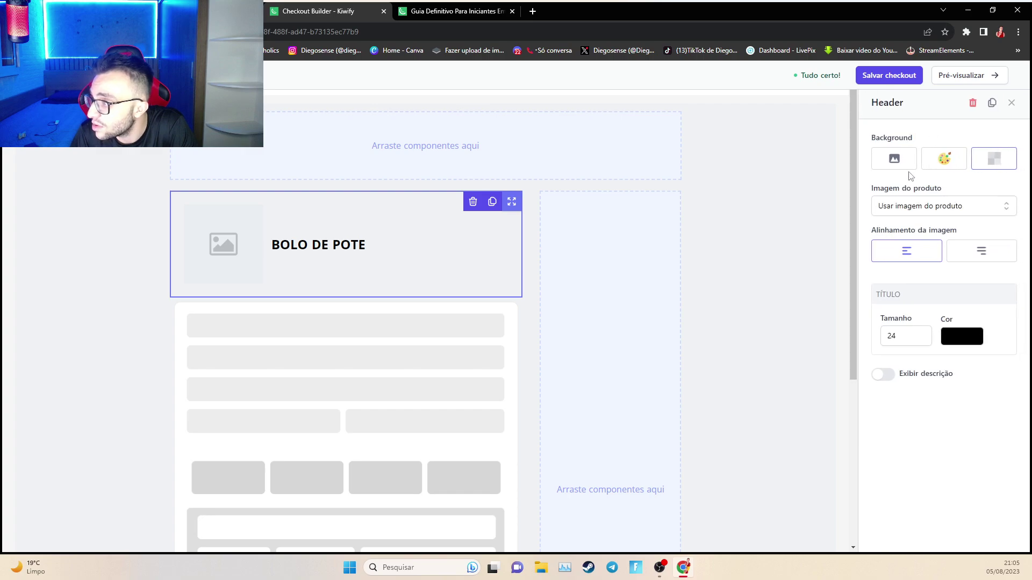
pyautogui.click(88, 223)
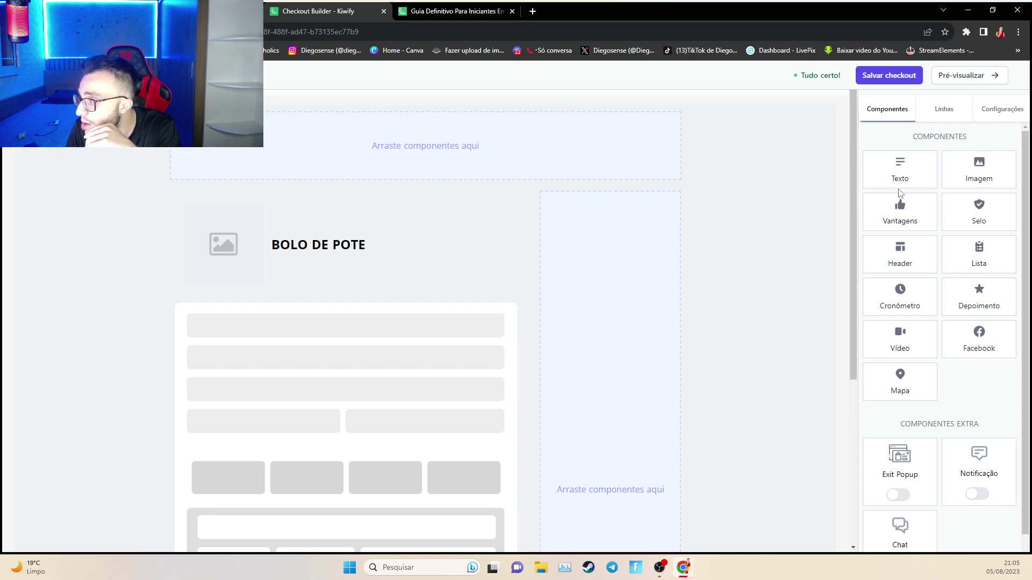
# Place a Cronômetro component in the empty area above the product header
pyautogui.moveTo(899, 297); pyautogui.dragTo(511, 159)
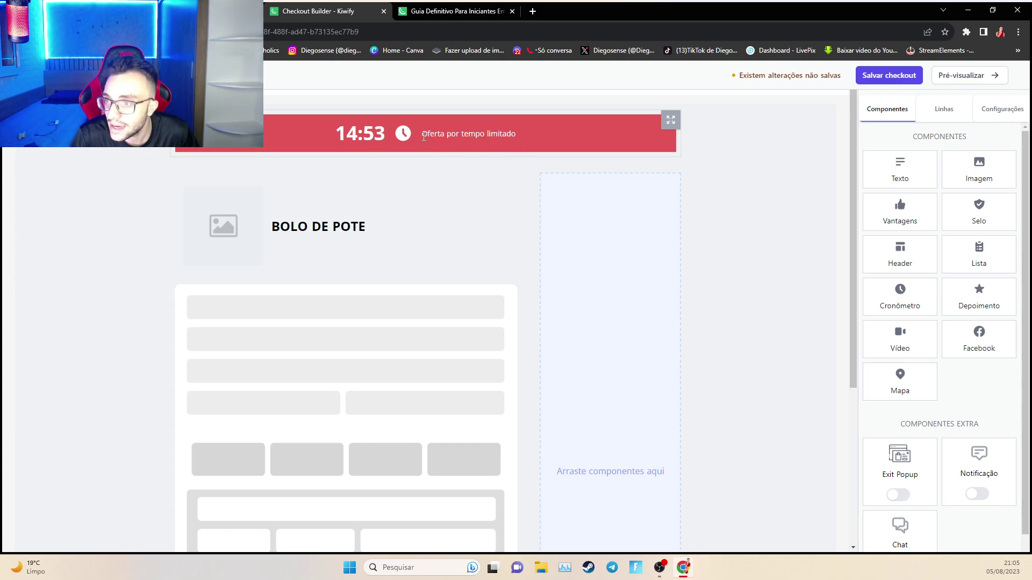
pyautogui.moveTo(424, 136); pyautogui.dragTo(516, 137)
pyautogui.click(511, 210)
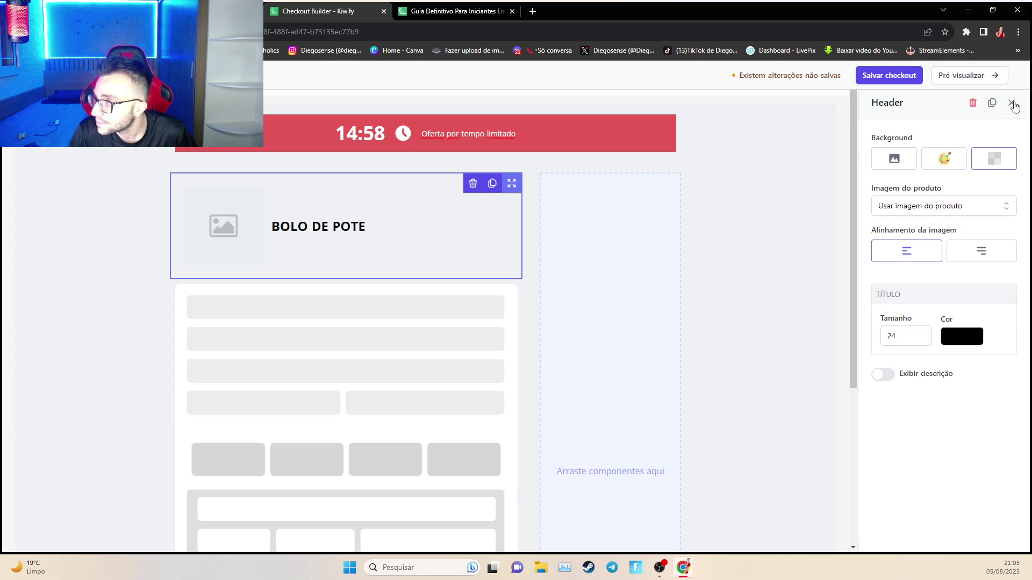
pyautogui.click(1011, 103)
# Add two Vantagens components, one below the other, in the narrow column beside the product header
pyautogui.moveTo(898, 203); pyautogui.dragTo(647, 226)
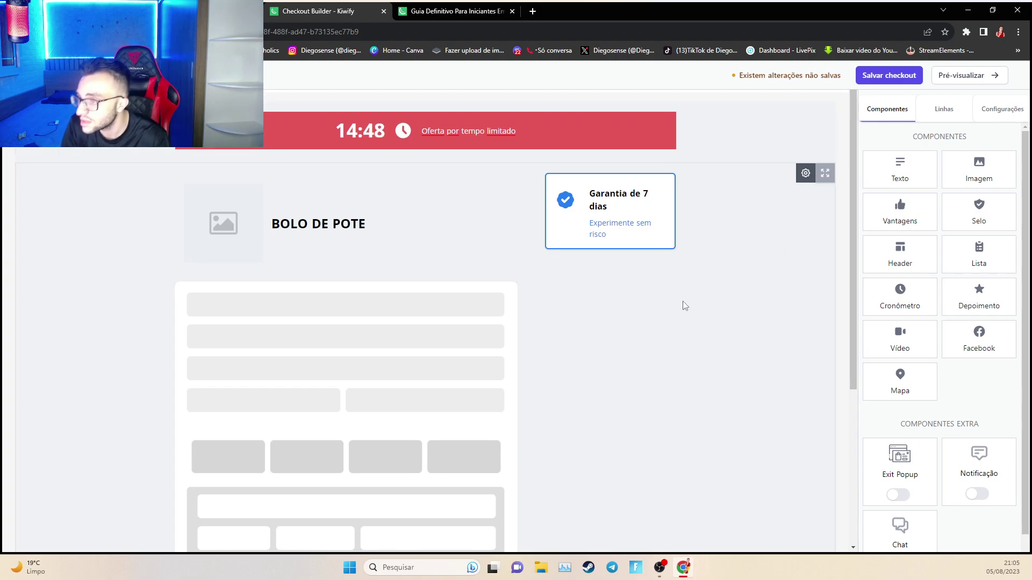
pyautogui.scroll(-1, 643, 422)
pyautogui.scroll(1, 779, 246)
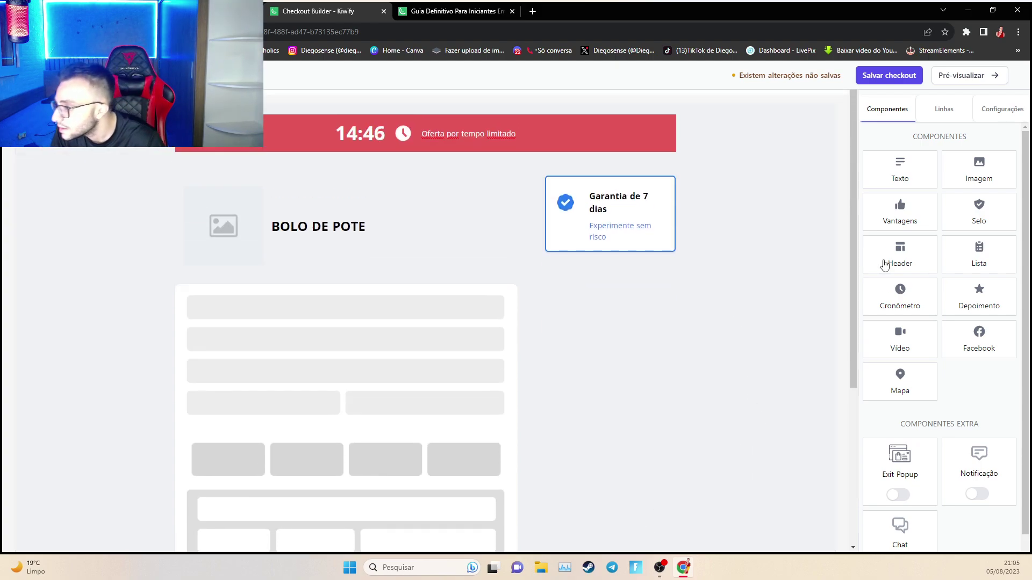
pyautogui.moveTo(898, 226); pyautogui.dragTo(679, 300)
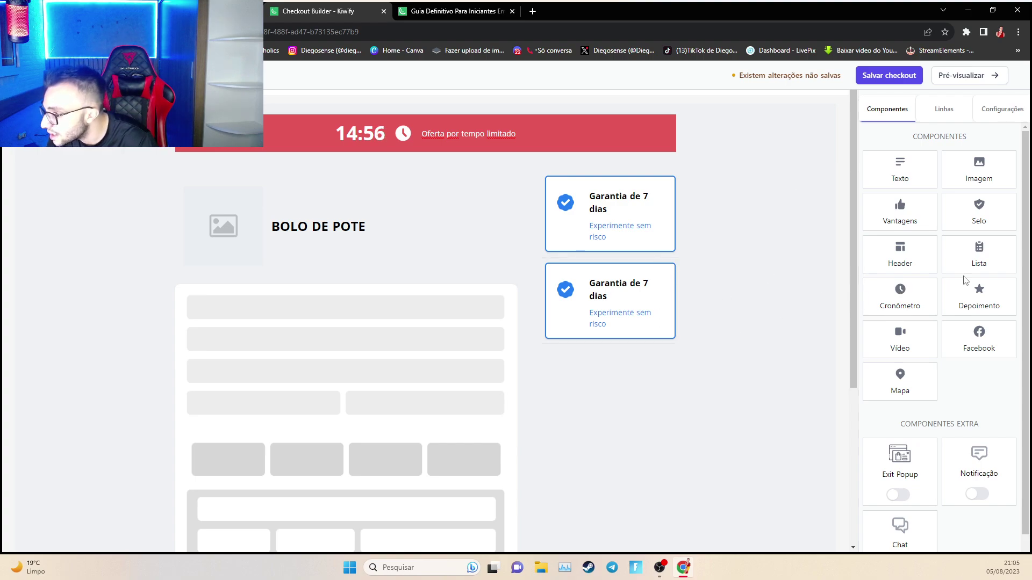
# Add a Selo component below the two Vantagens boxes in the narrow column of the checkout
pyautogui.moveTo(979, 215); pyautogui.dragTo(580, 334)
pyautogui.scroll(-2, 581, 334)
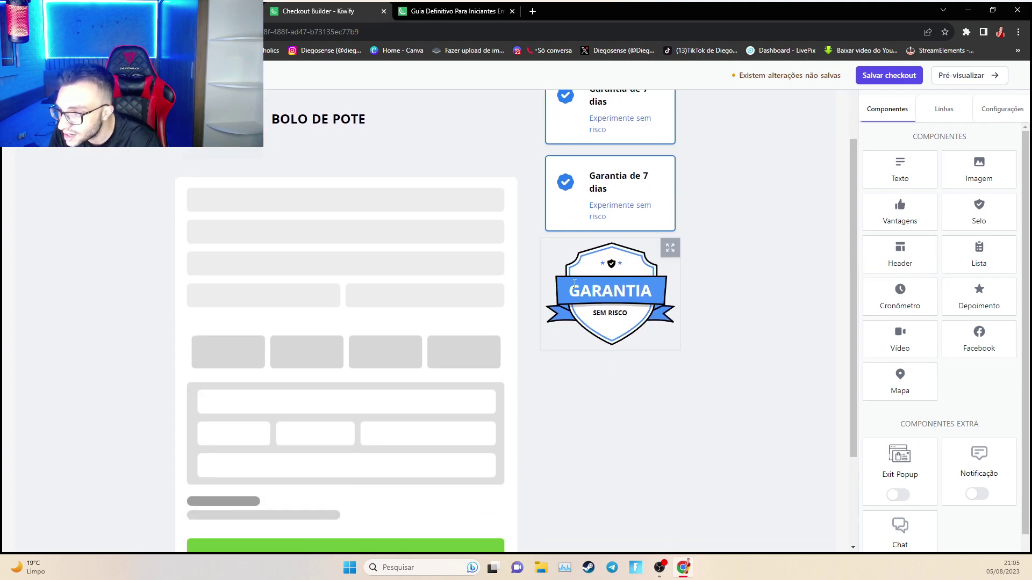
pyautogui.scroll(3, 747, 206)
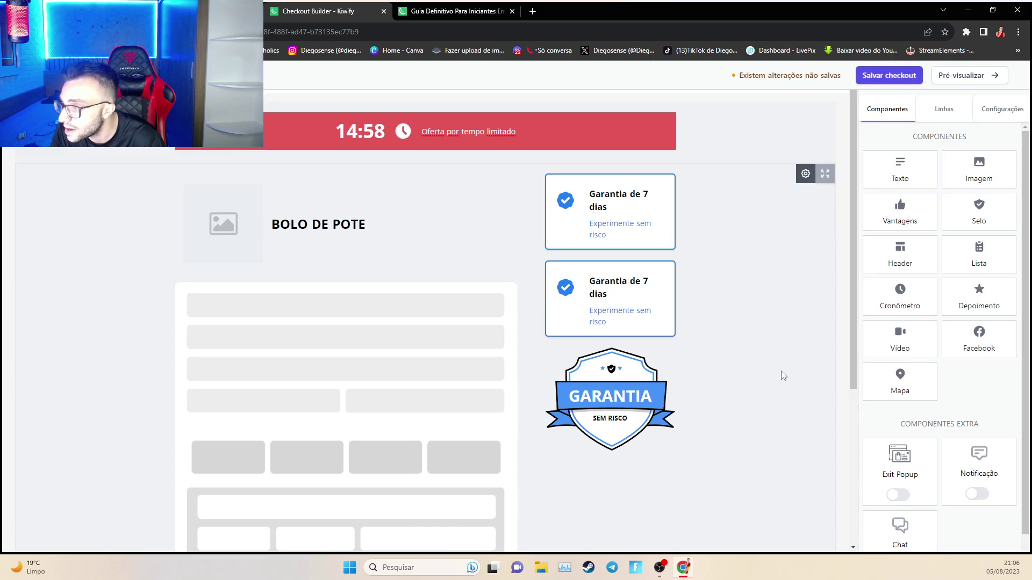
pyautogui.scroll(-4, 769, 368)
pyautogui.scroll(4, 755, 370)
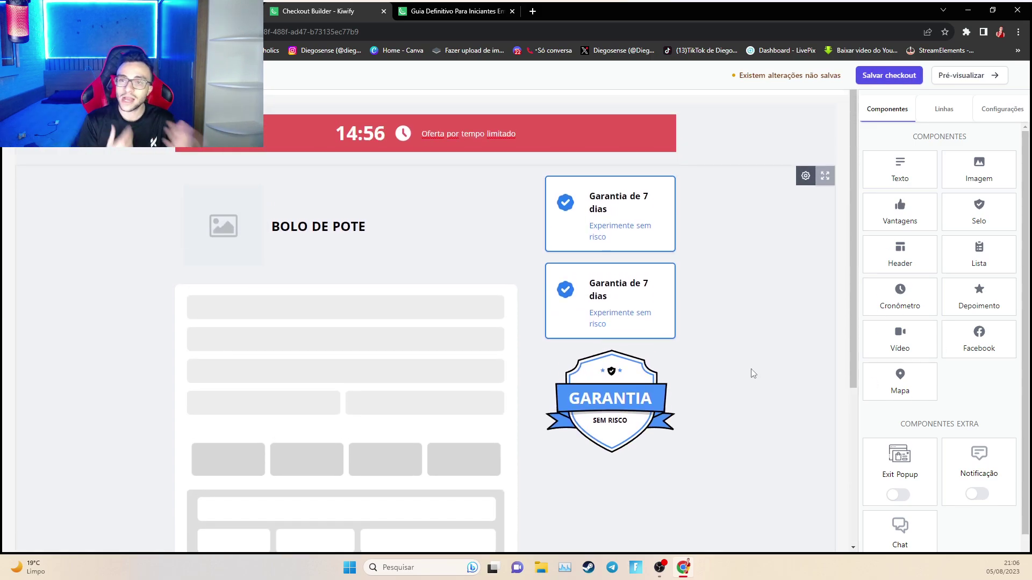
# Save the checkout and preview the finished page, closing the checkout builder
pyautogui.click(902, 76)
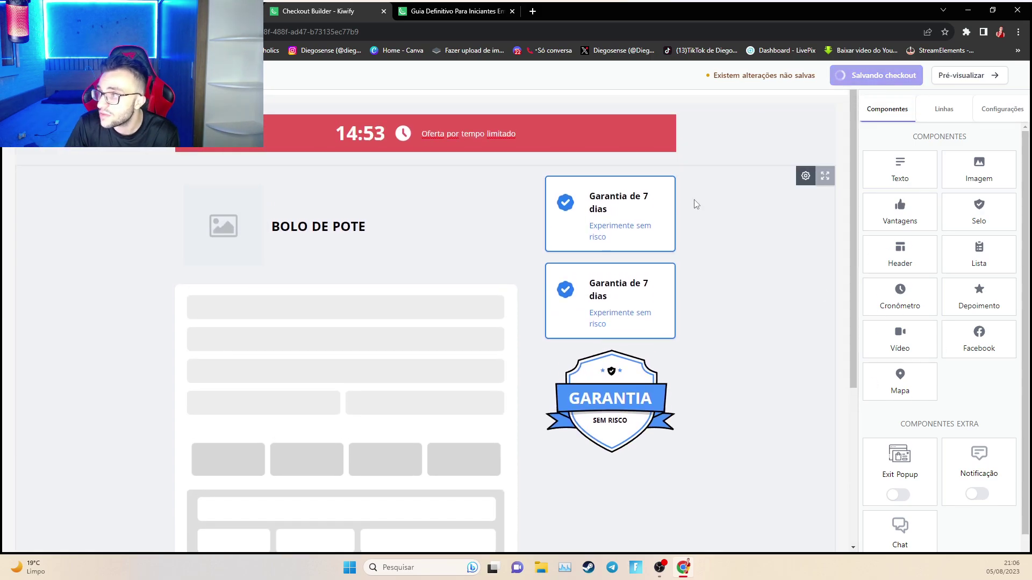
pyautogui.click(970, 77)
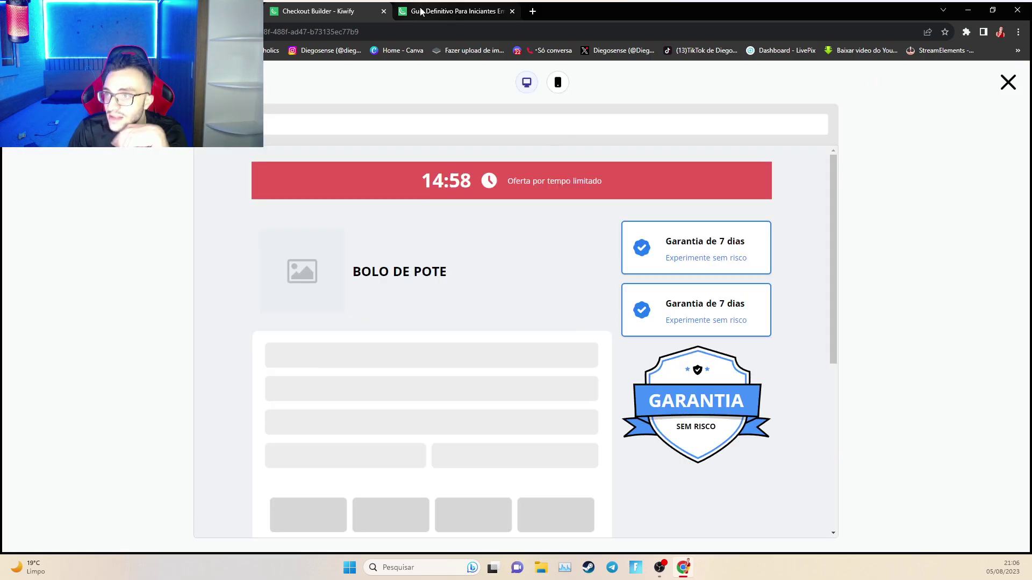
pyautogui.click(383, 12)
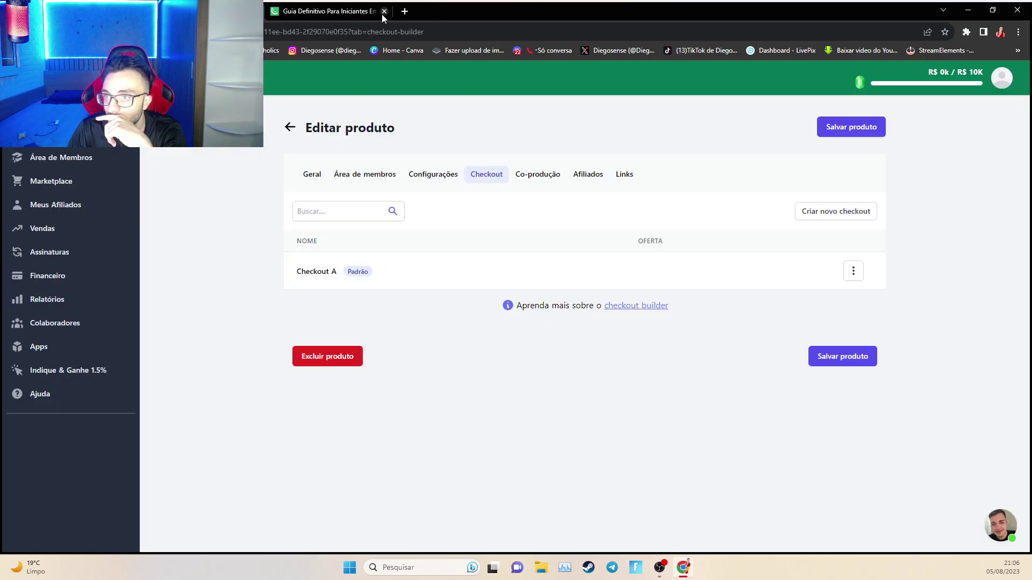
# View the product's co-production section and enable its affiliate program
pyautogui.click(534, 185)
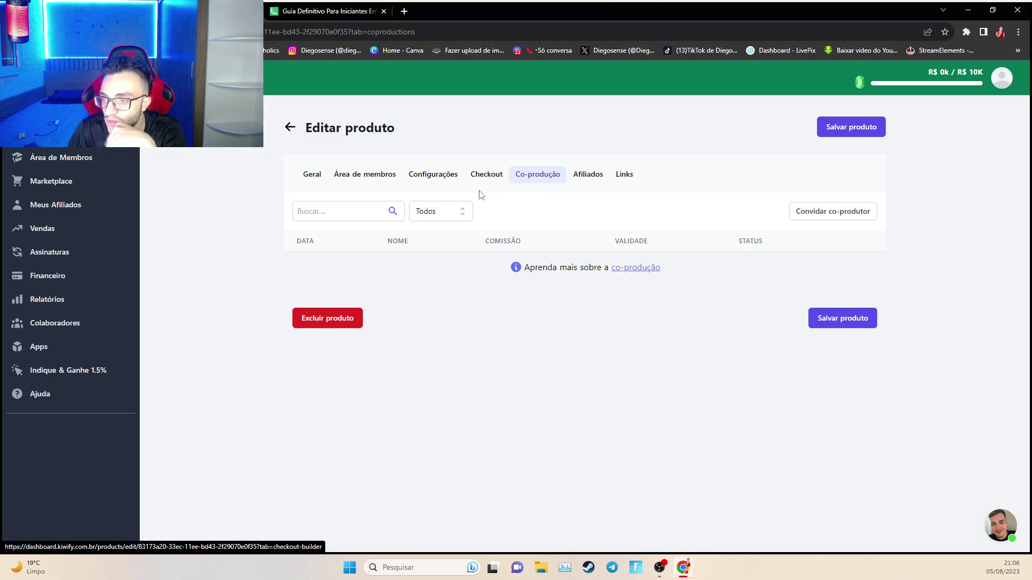
pyautogui.click(591, 178)
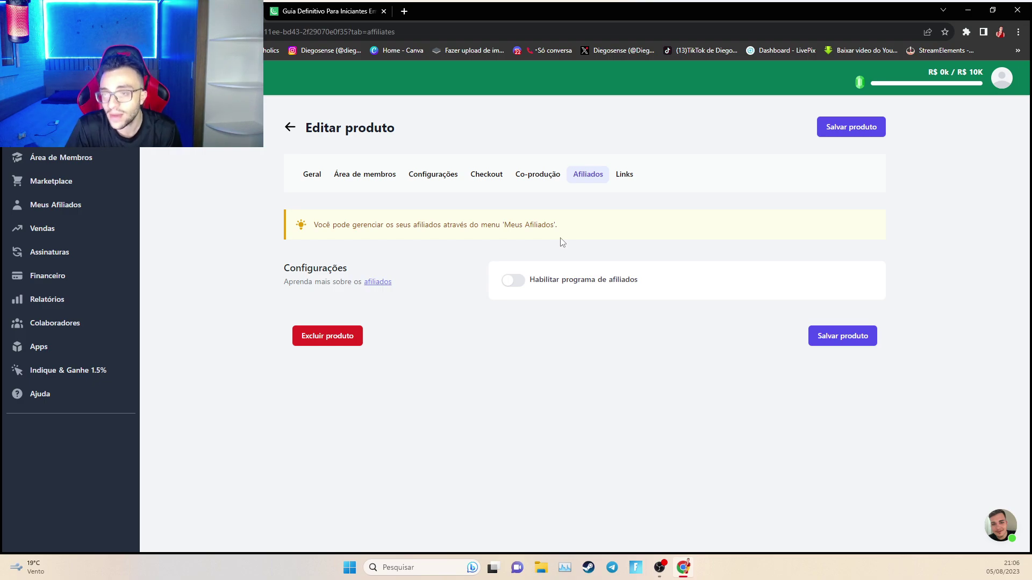
pyautogui.click(513, 280)
pyautogui.scroll(-2, 548, 333)
pyautogui.scroll(2, 559, 354)
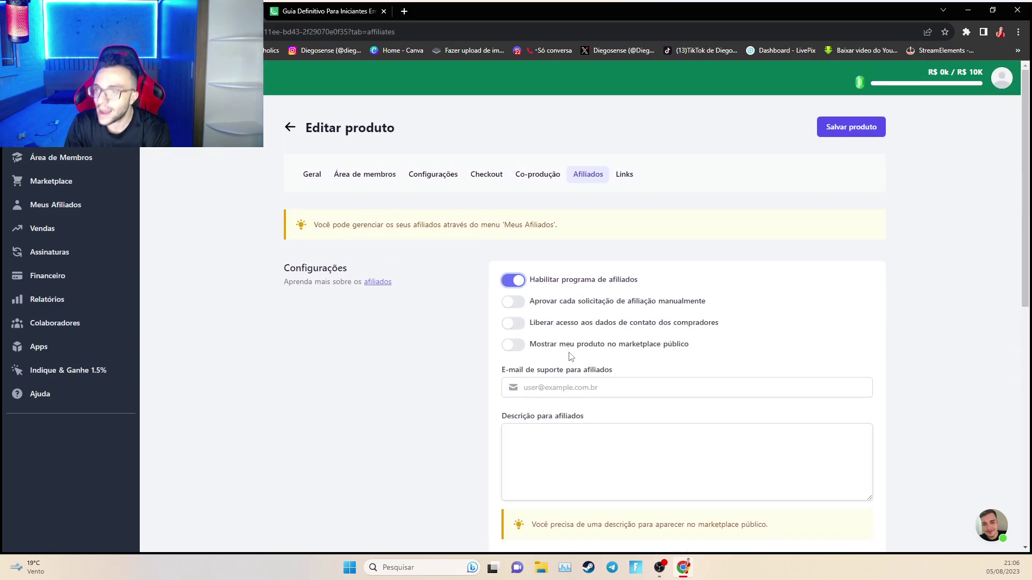
pyautogui.scroll(-1, 550, 343)
pyautogui.scroll(-1, 580, 329)
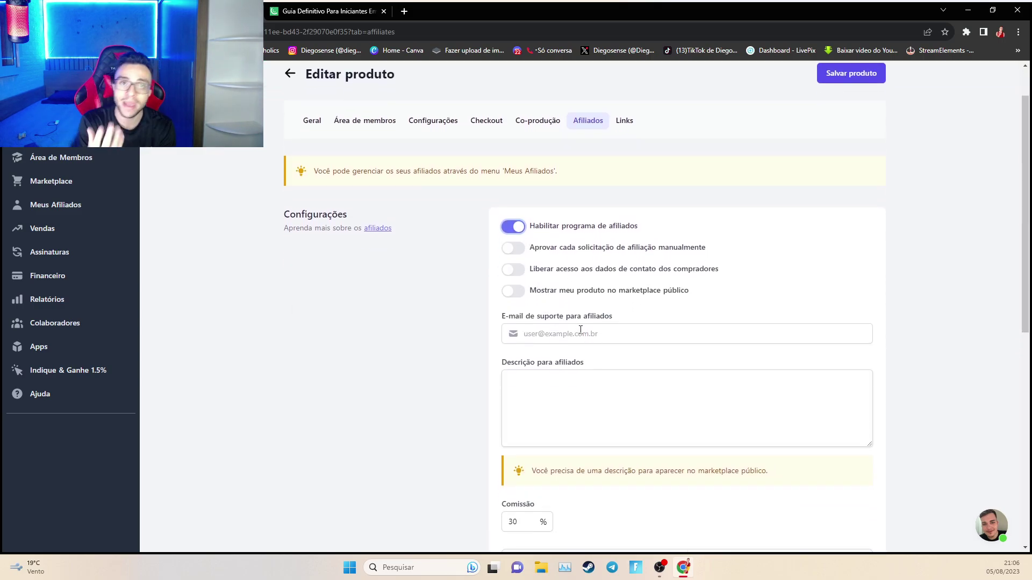
# Enter the placeholder text GTTGHGR as the support e-mail for affiliates
pyautogui.click(580, 329)
pyautogui.write('GTTGHGR')
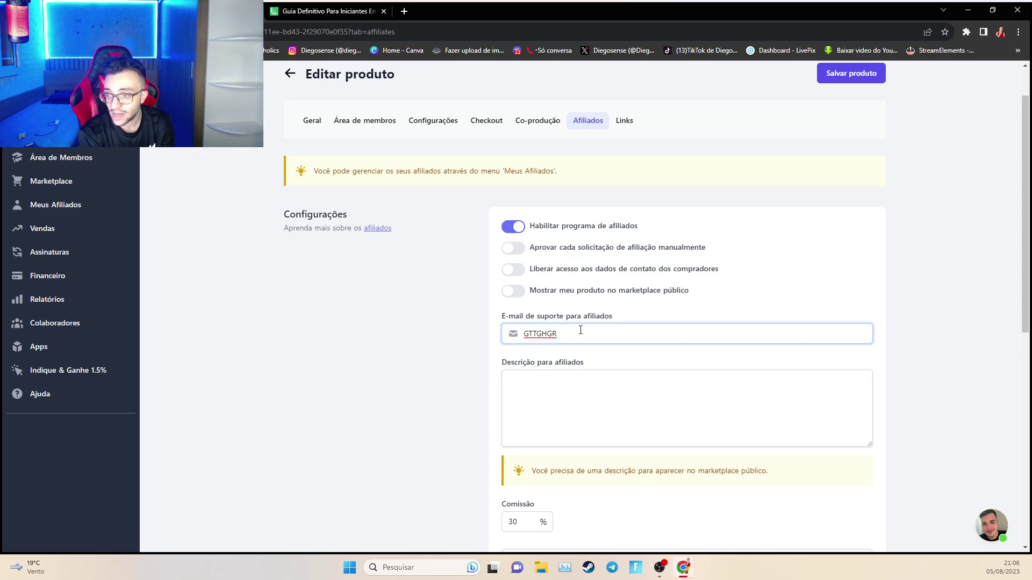
pyautogui.scroll(-3, 575, 340)
pyautogui.click(527, 256)
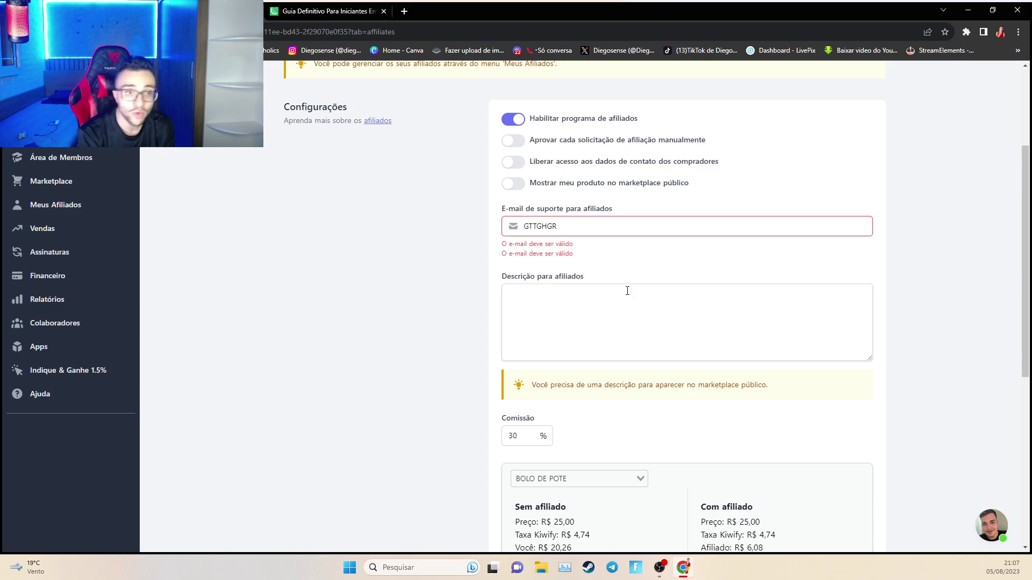
# Set the affiliate commission to 50%
pyautogui.scroll(-4, 628, 291)
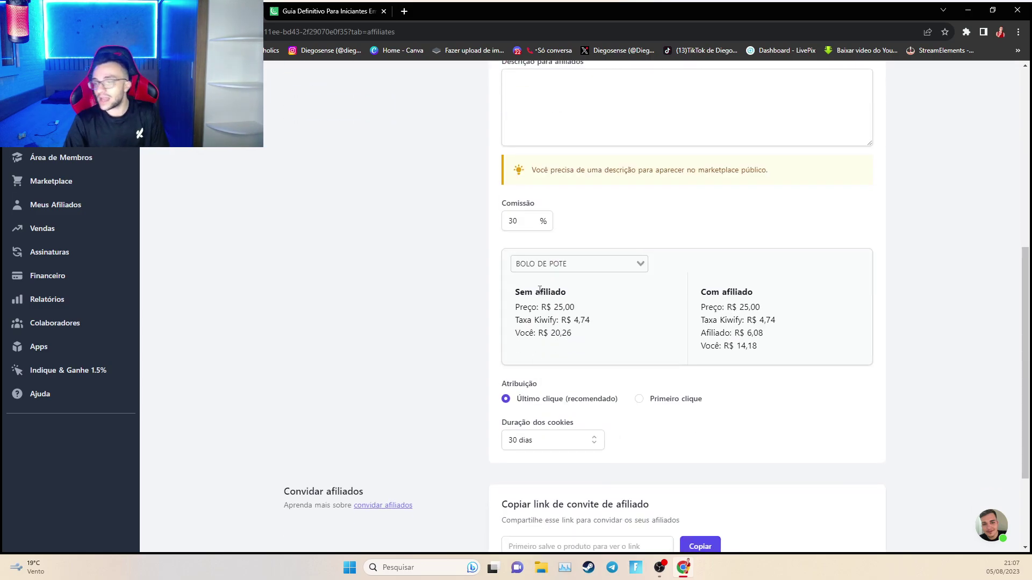
pyautogui.click(521, 230)
pyautogui.press('BackSpace')
pyautogui.press('BackSpace')
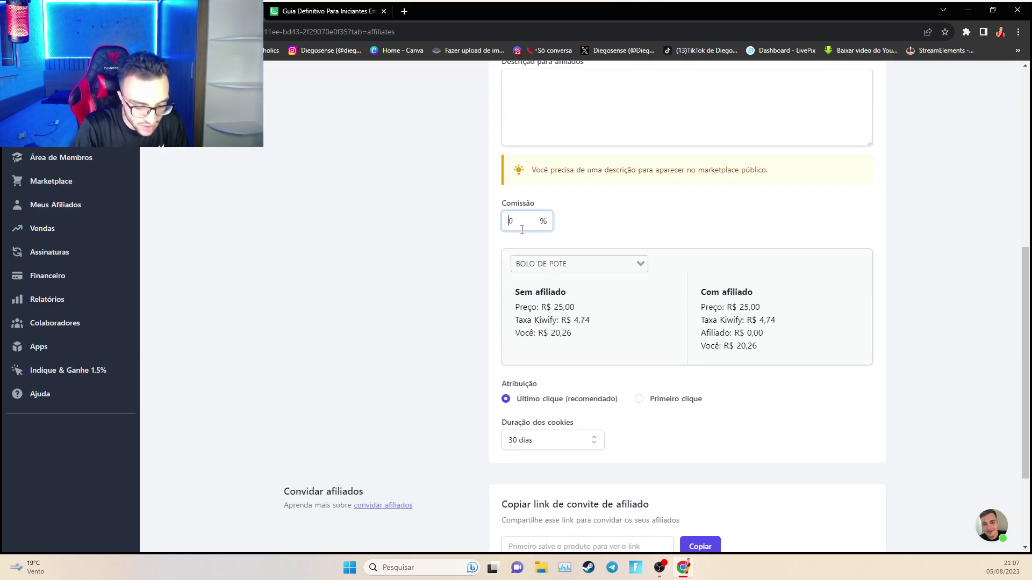
pyautogui.write('50')
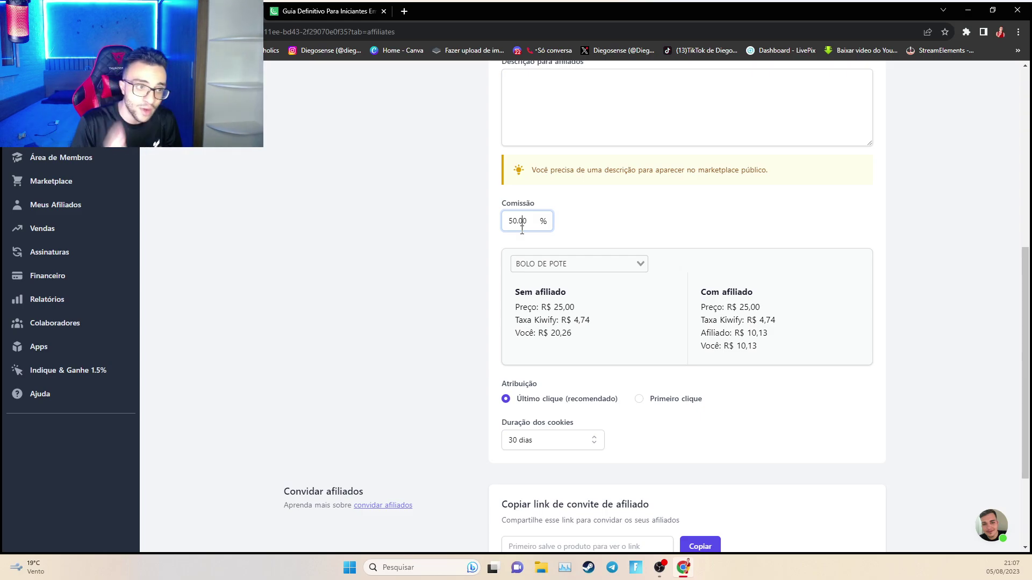
# Examine the BOLO DE POTE earnings breakdown, comparing price, Kiwify fee and payouts without and with an affiliate
pyautogui.scroll(-1, 606, 241)
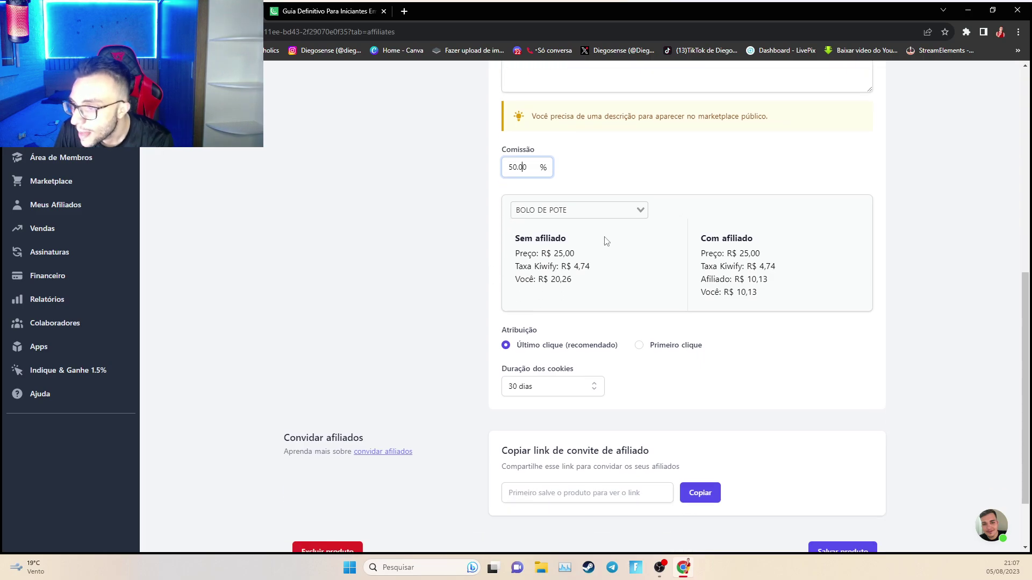
pyautogui.moveTo(516, 238); pyautogui.dragTo(576, 241)
pyautogui.click(576, 243)
pyautogui.scroll(1, 569, 245)
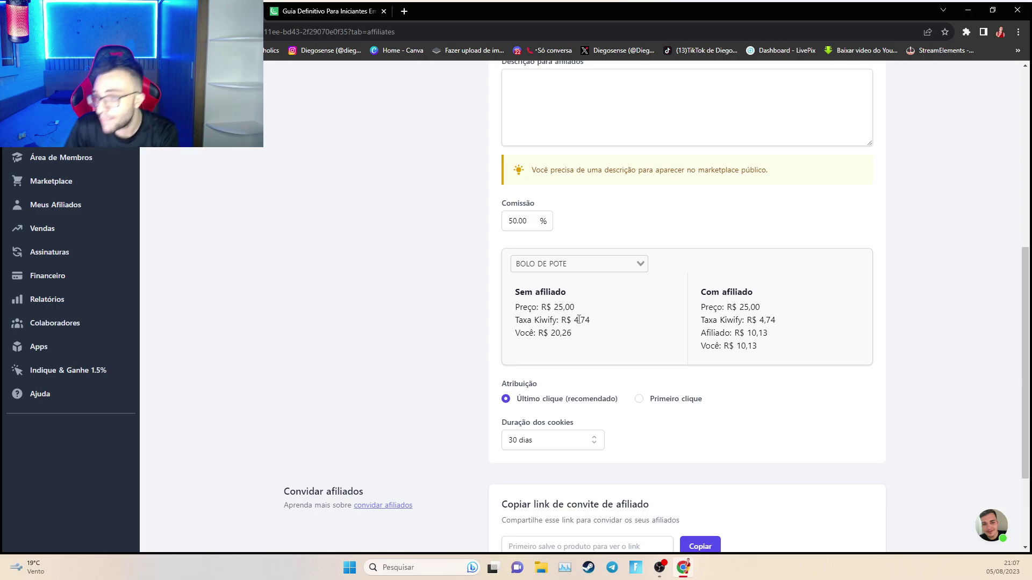
pyautogui.moveTo(579, 320)
pyautogui.mouseDown()
pyautogui.moveTo(581, 329)
pyautogui.moveTo(567, 307)
pyautogui.mouseUp()
pyautogui.click(569, 307)
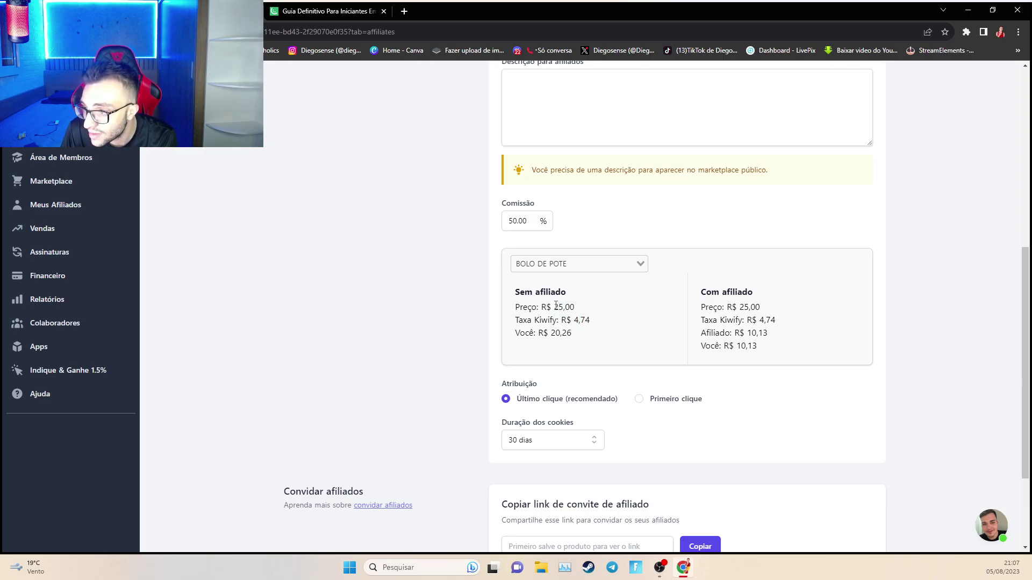
pyautogui.moveTo(551, 334); pyautogui.dragTo(584, 334)
pyautogui.click(588, 334)
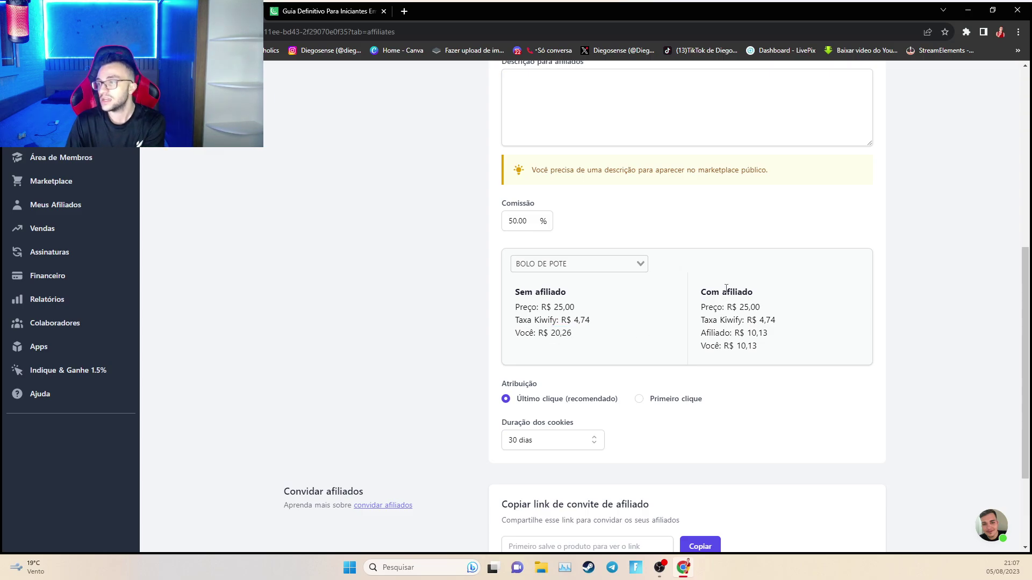
pyautogui.moveTo(756, 322); pyautogui.dragTo(747, 348)
pyautogui.click(737, 344)
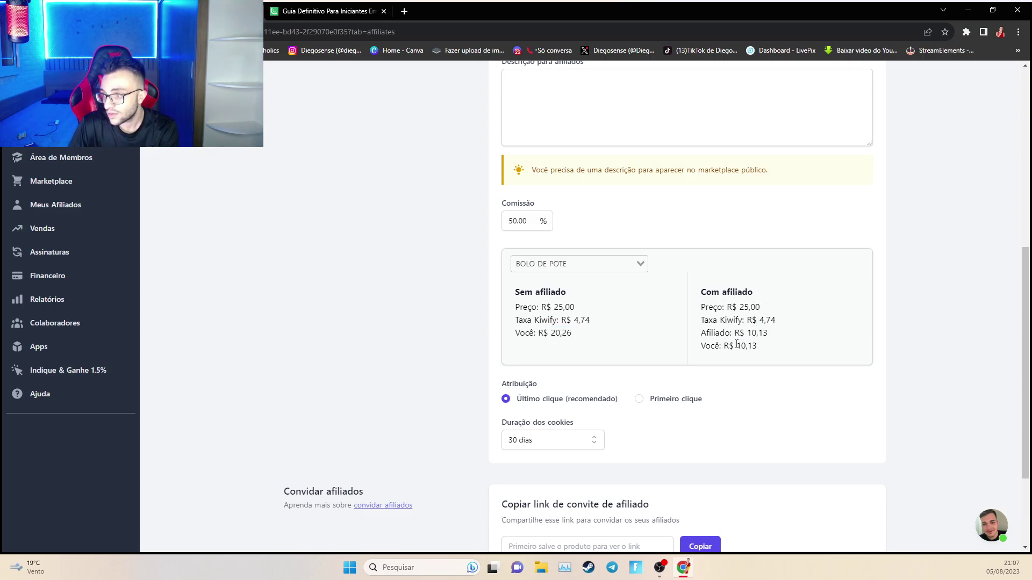
# Set the affiliate commission to 55%
pyautogui.tripleClick(516, 223)
pyautogui.write('55')
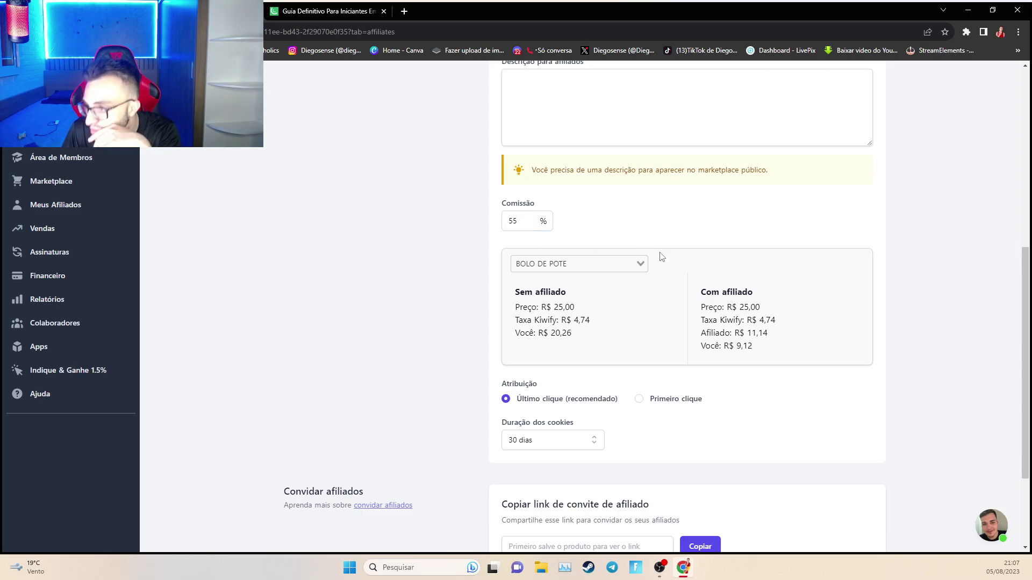
pyautogui.scroll(-2, 618, 344)
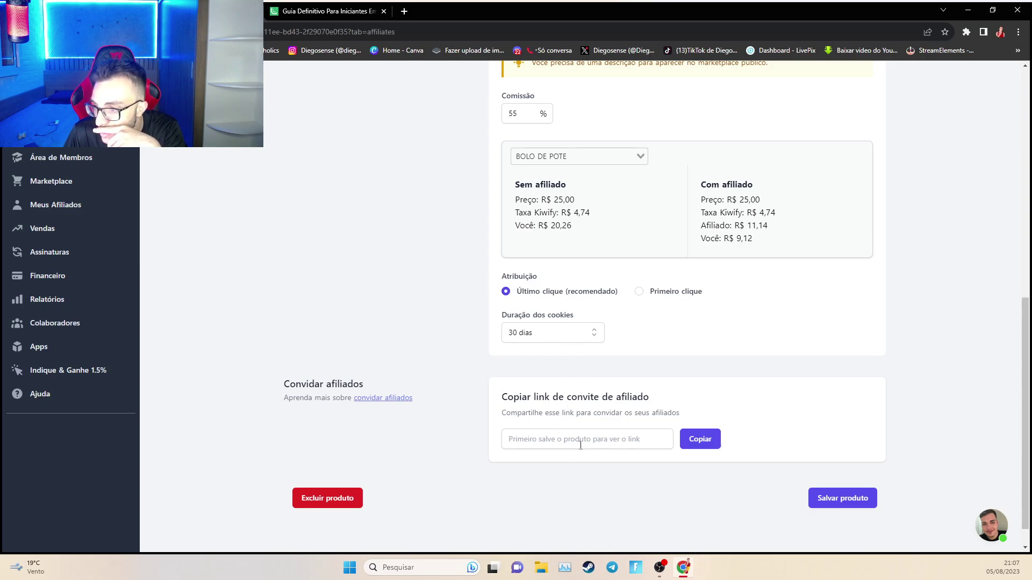
# Try to copy the affiliate invitation link
pyautogui.moveTo(511, 394); pyautogui.dragTo(590, 397)
pyautogui.click(627, 392)
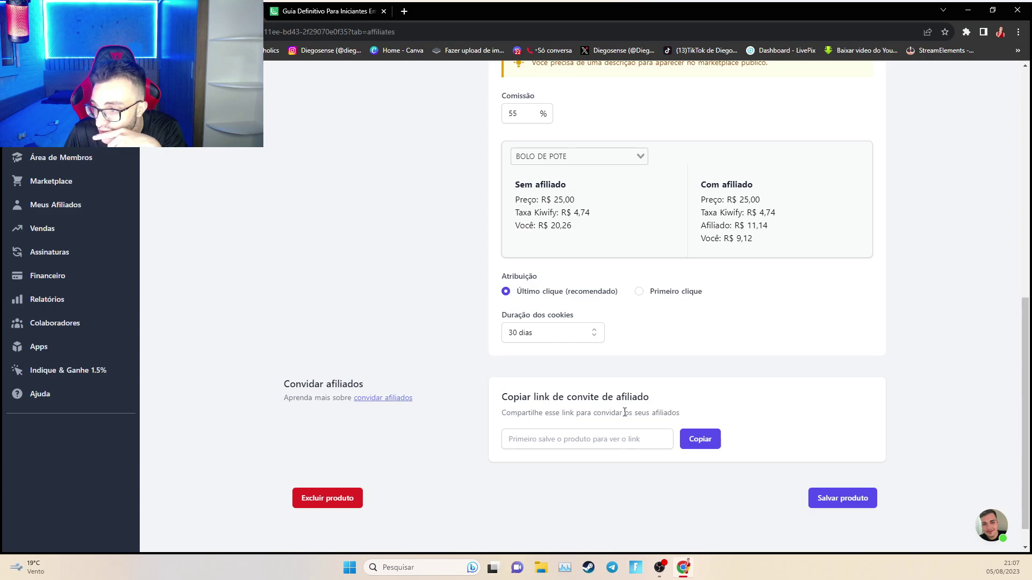
pyautogui.click(695, 438)
pyautogui.click(623, 439)
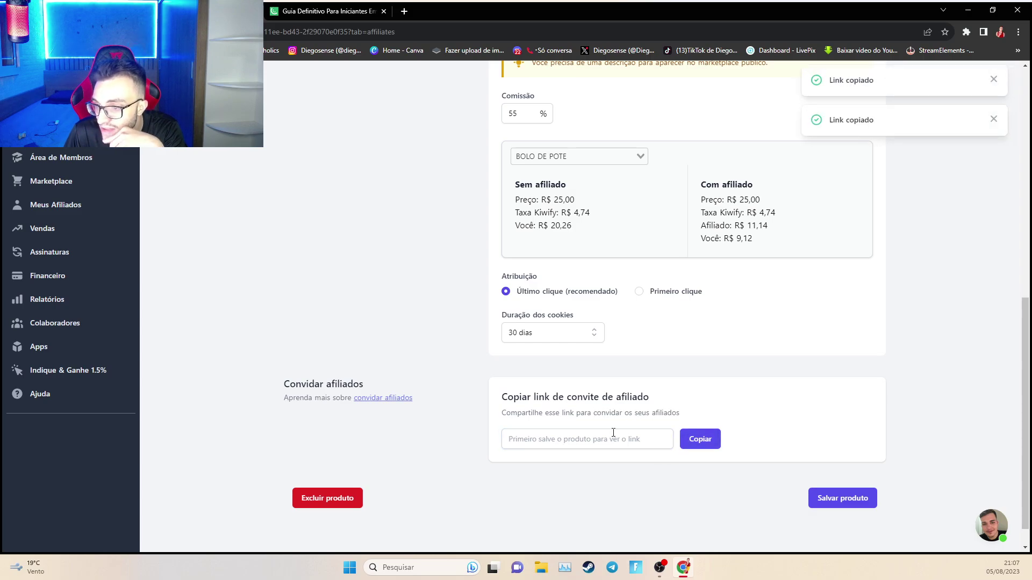
pyautogui.scroll(-1, 604, 429)
pyautogui.scroll(2, 733, 433)
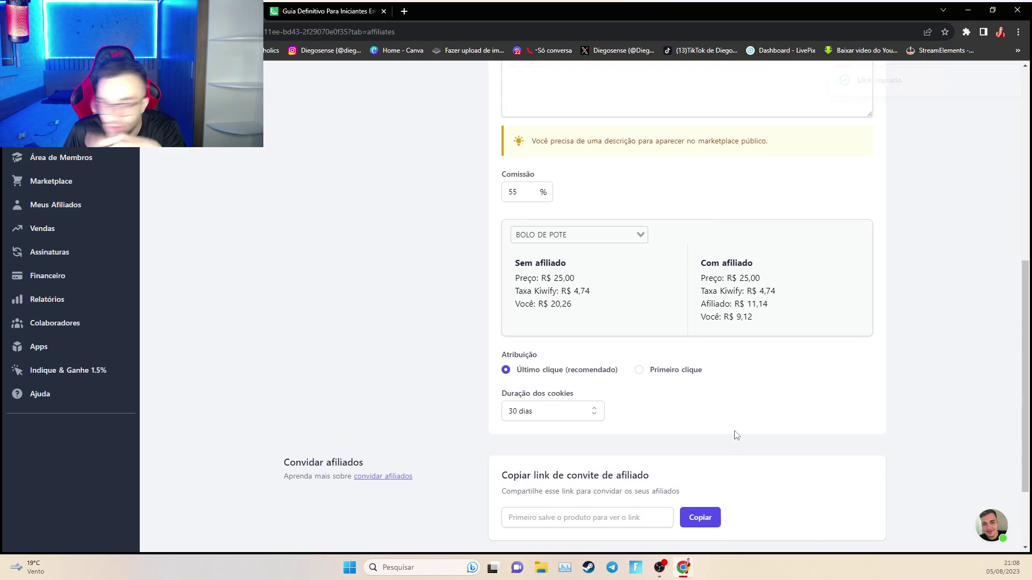
pyautogui.scroll(-2, 709, 424)
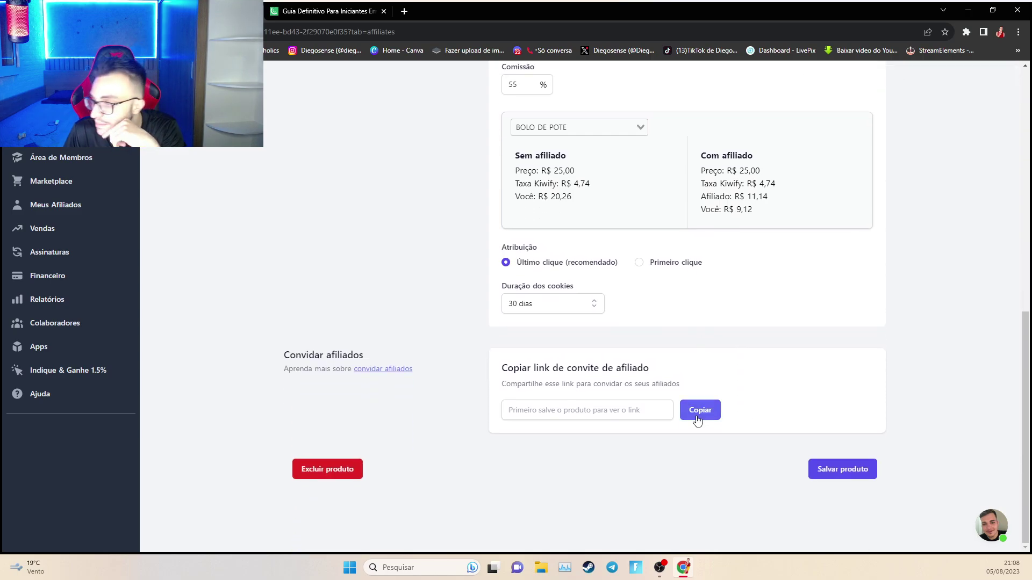
# Try to save the product and clear the support e-mail for affiliates
pyautogui.click(839, 472)
pyautogui.scroll(6, 806, 475)
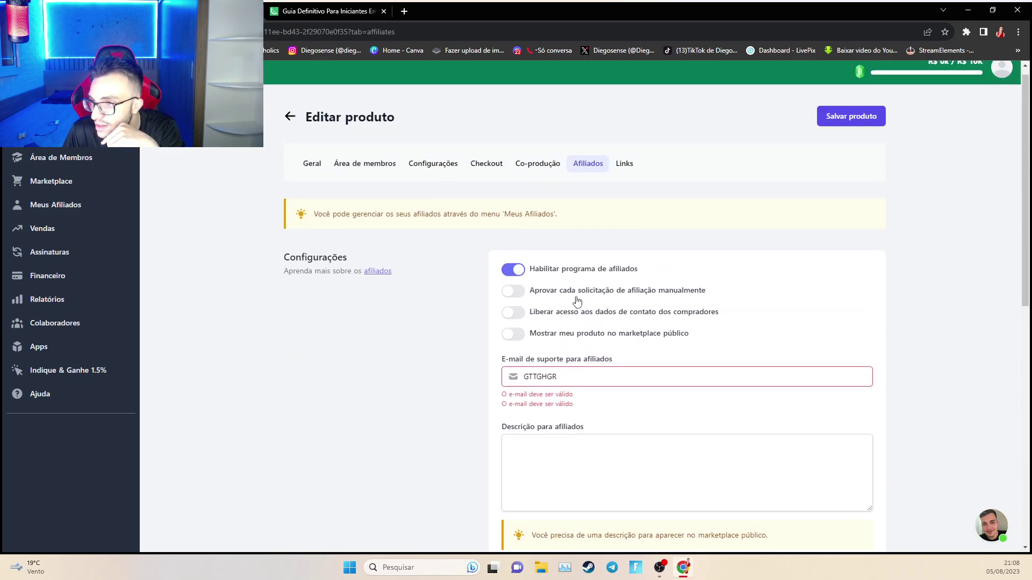
pyautogui.doubleClick(580, 393)
pyautogui.press('BackSpace')
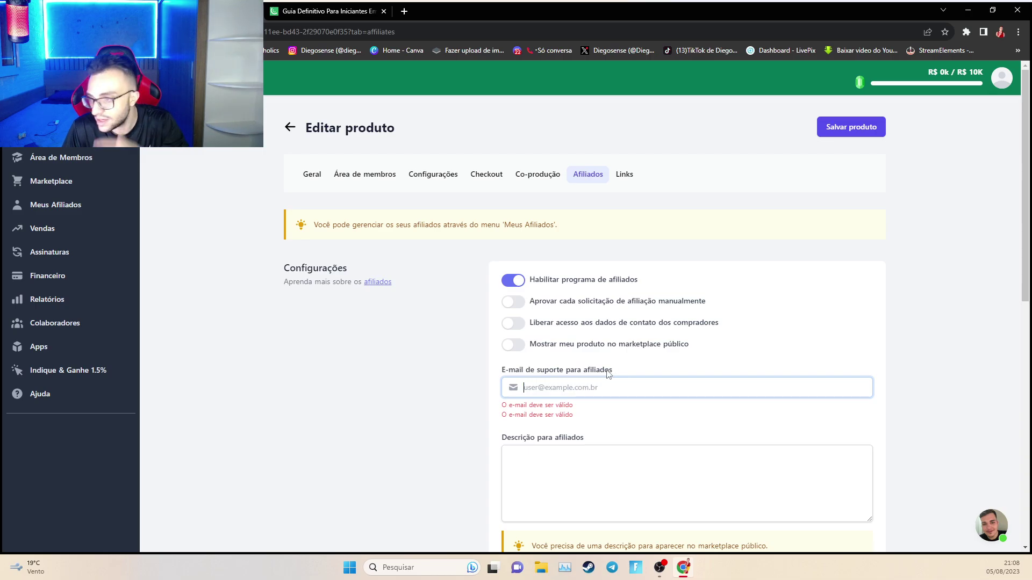
# Copy the BOLO DE POTE checkout link and view the live checkout page in a new browser tab, closing it again
pyautogui.click(623, 176)
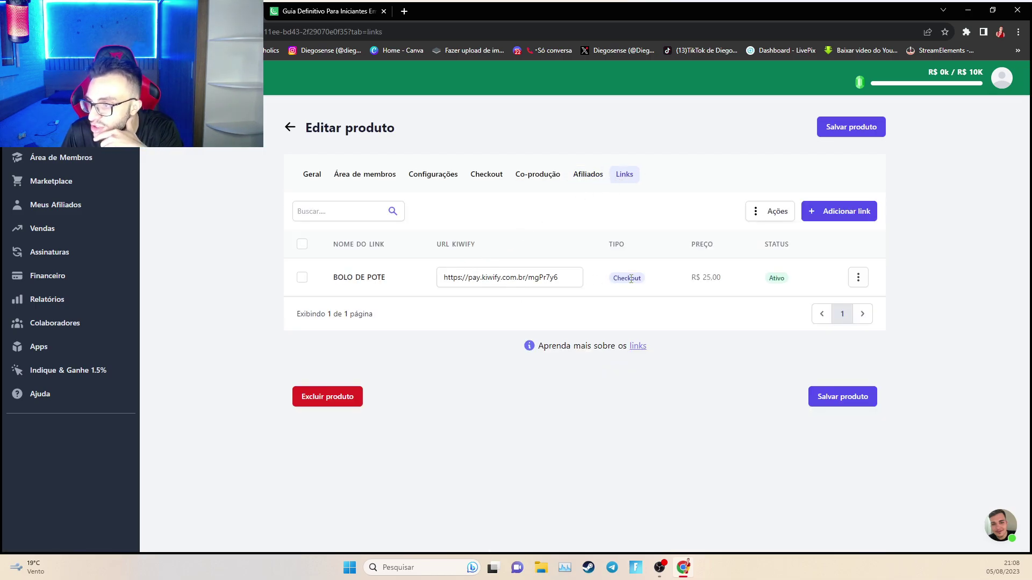
pyautogui.click(468, 276)
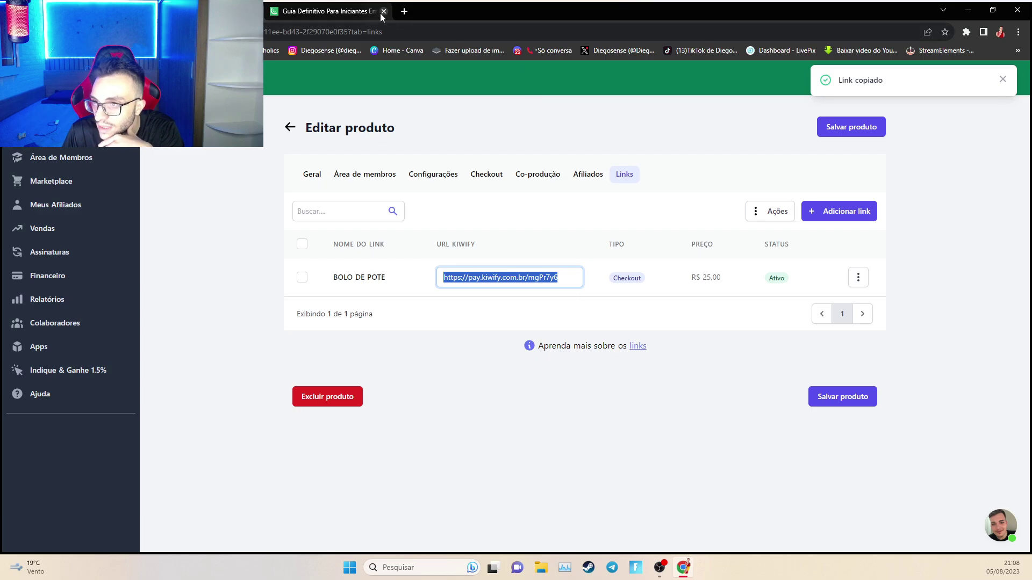
pyautogui.click(349, 11)
pyautogui.click(404, 12)
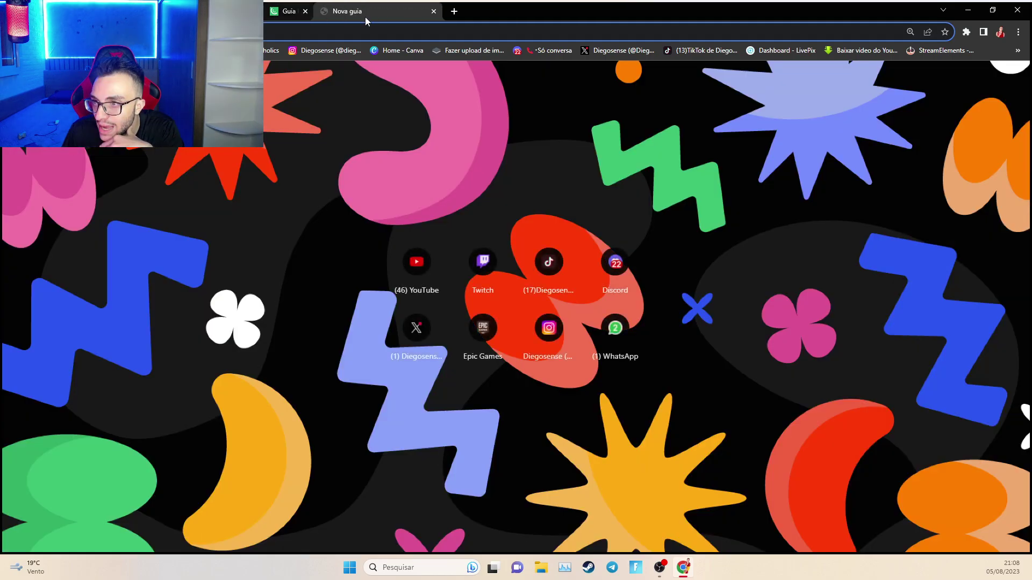
pyautogui.click(338, 30)
pyautogui.press('Escape')
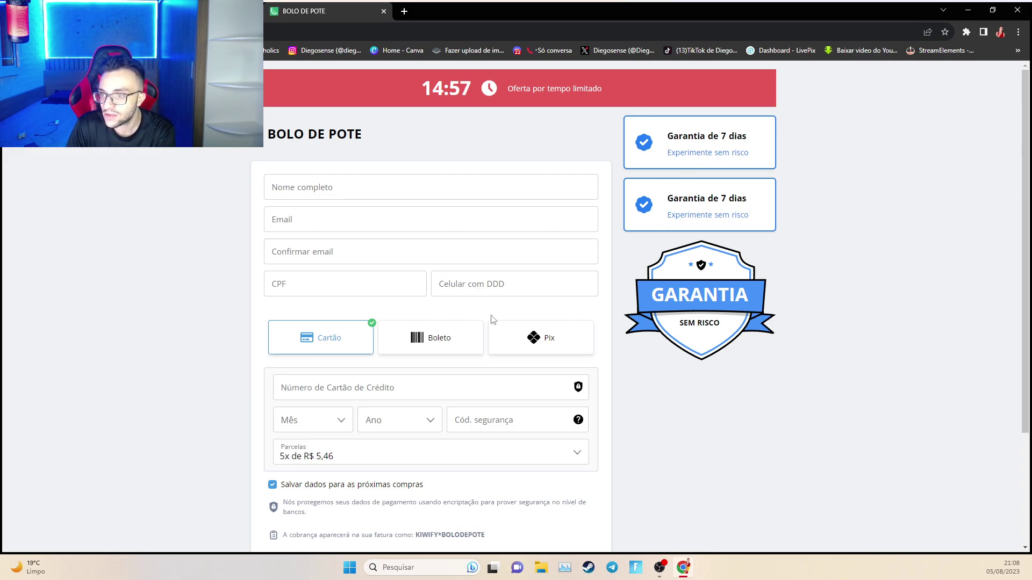
pyautogui.click(384, 11)
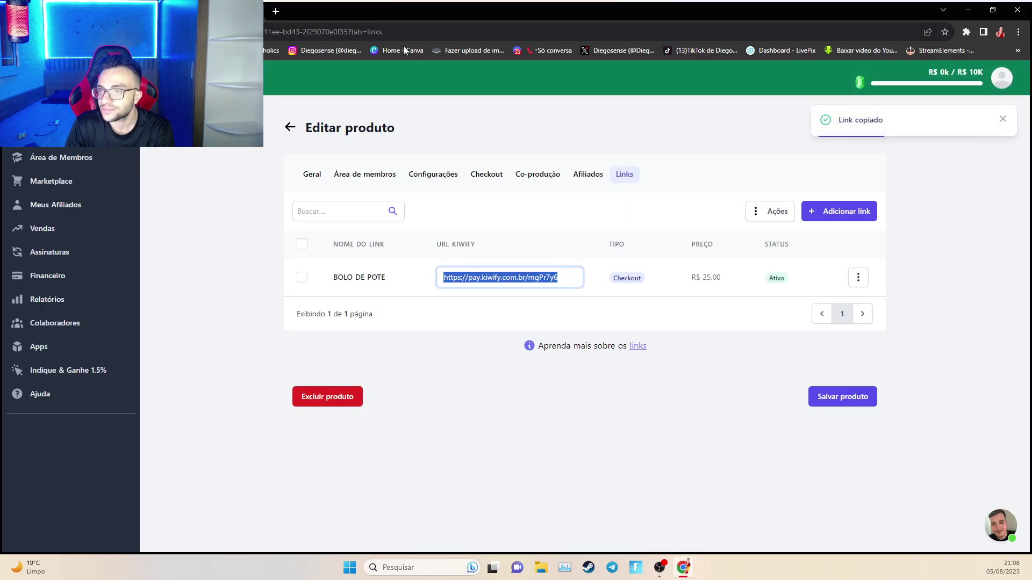
# Review the product's payment method and installment options, keeping Cartão de crédito, boleto e Pix and Até 12x
pyautogui.click(444, 176)
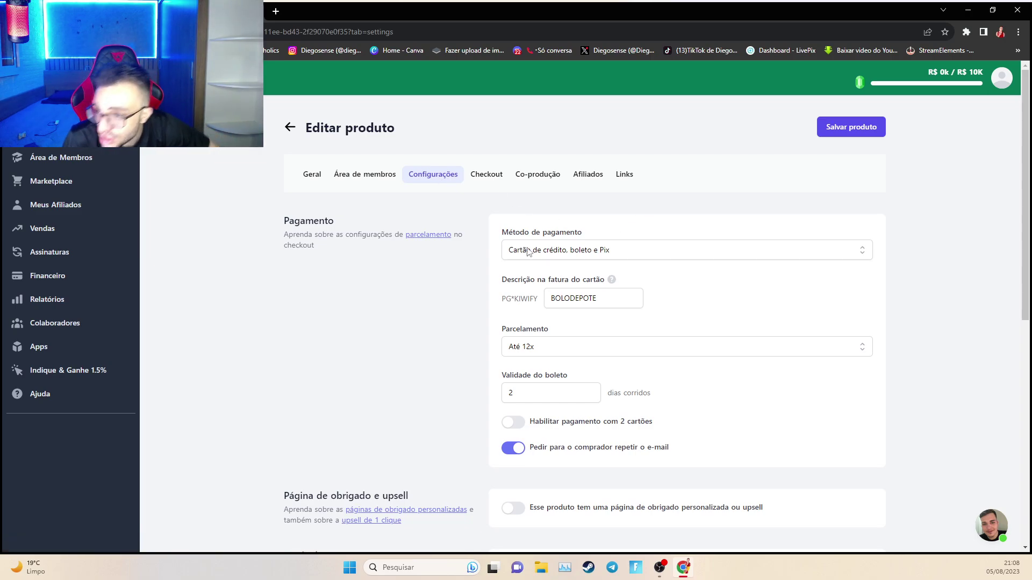
pyautogui.click(619, 256)
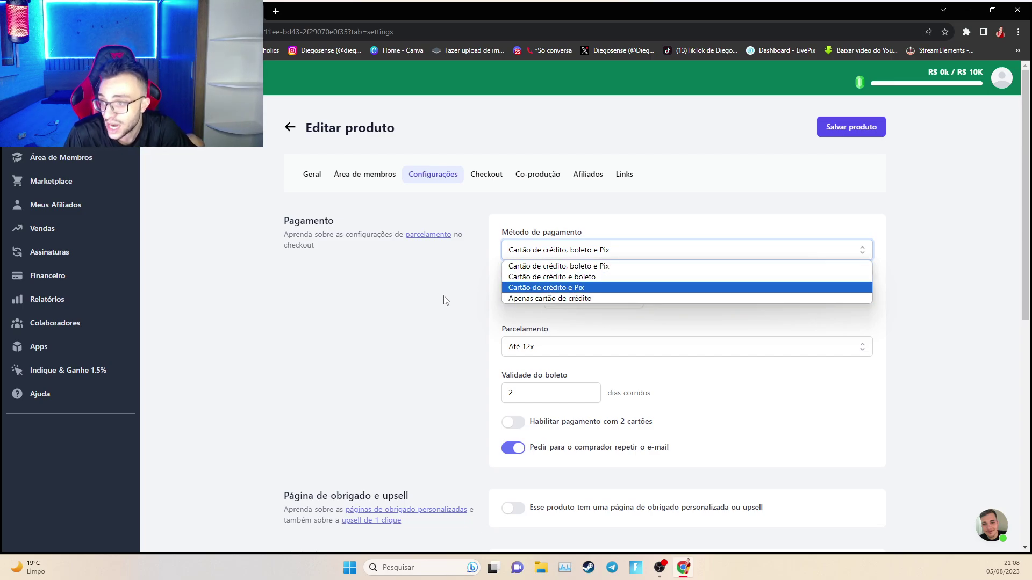
pyautogui.click(541, 266)
pyautogui.click(541, 255)
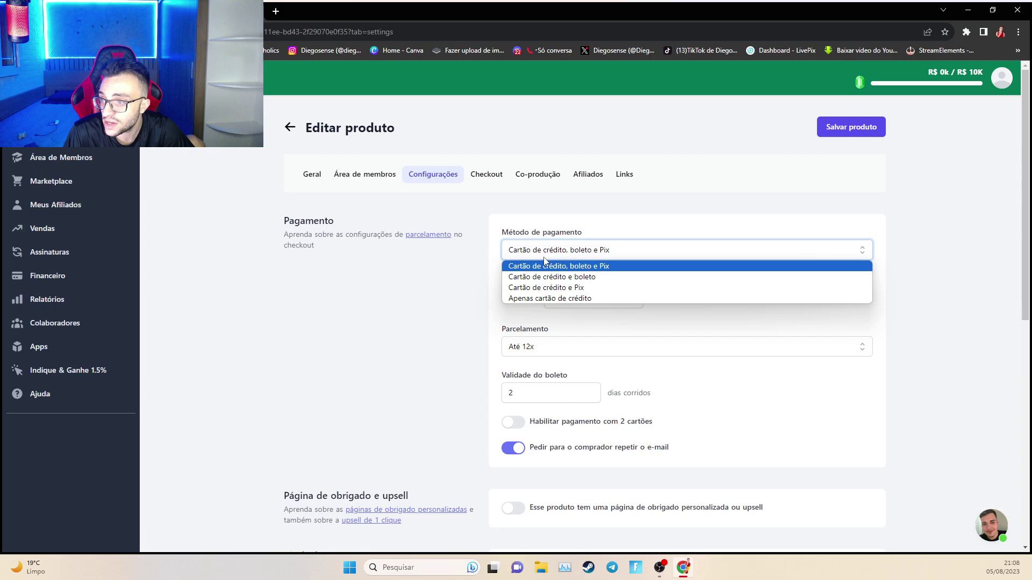
pyautogui.click(419, 318)
pyautogui.click(520, 350)
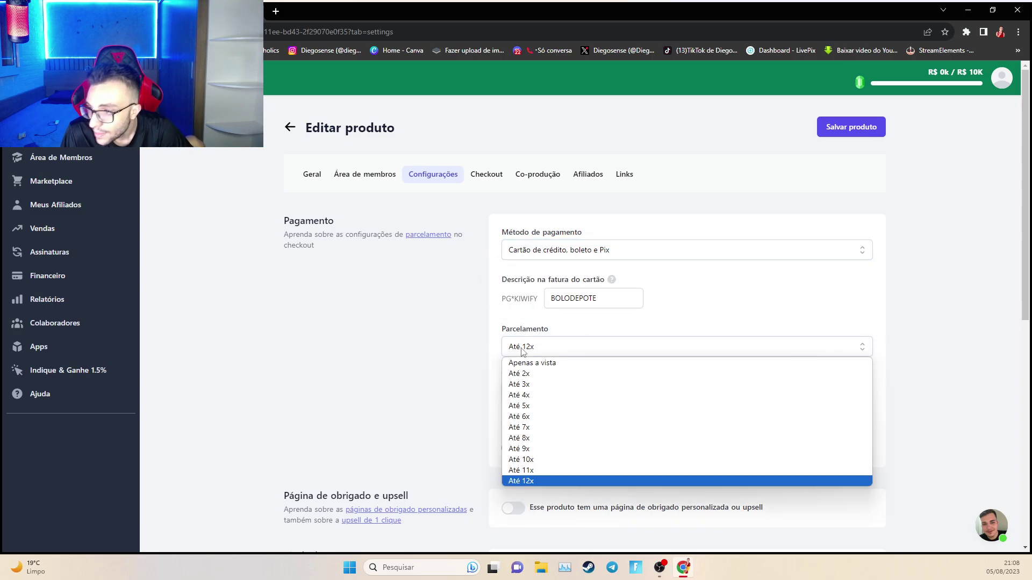
pyautogui.click(534, 482)
# Enable payment with 2 cards in the payment settings and look over the upsell and conversion pixel sections
pyautogui.scroll(-2, 549, 455)
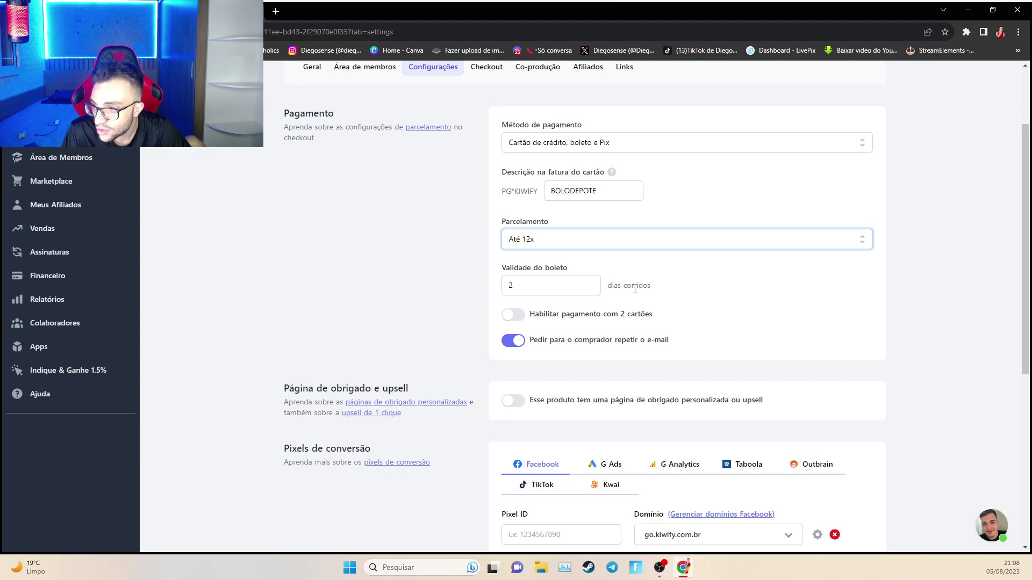
pyautogui.scroll(2, 100, 330)
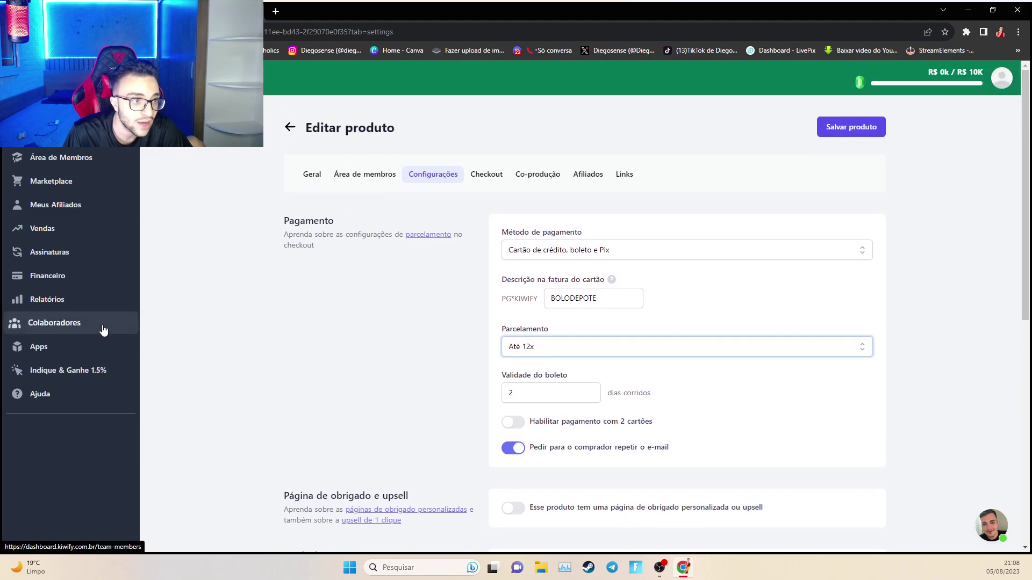
pyautogui.scroll(-1, 376, 323)
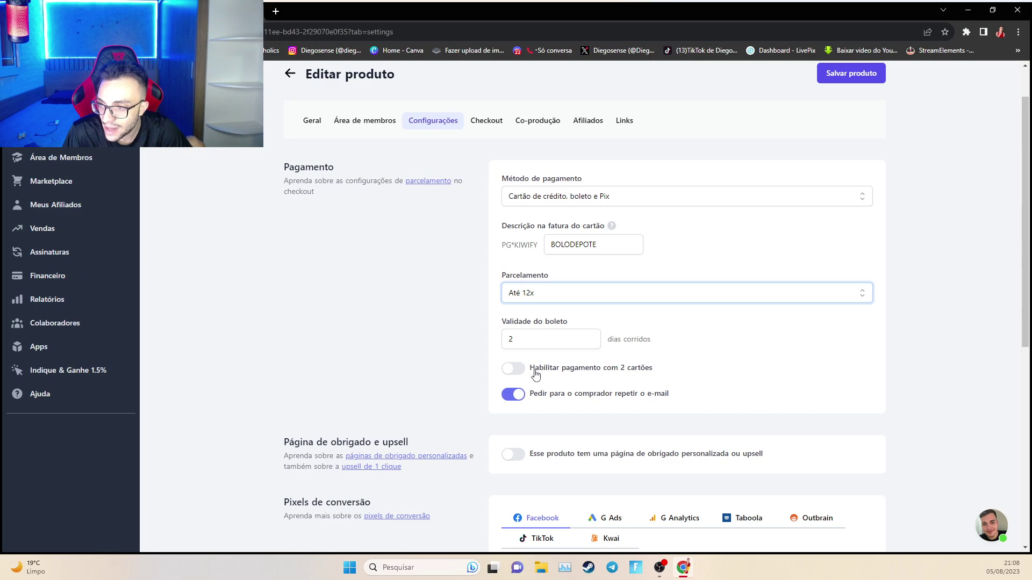
pyautogui.click(522, 370)
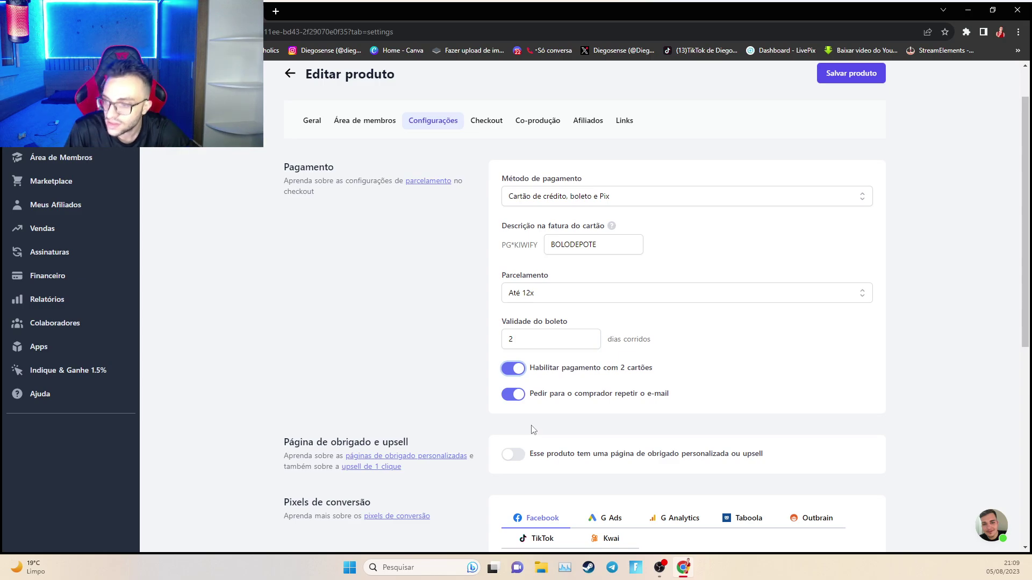
pyautogui.scroll(-5, 529, 430)
pyautogui.scroll(3, 529, 432)
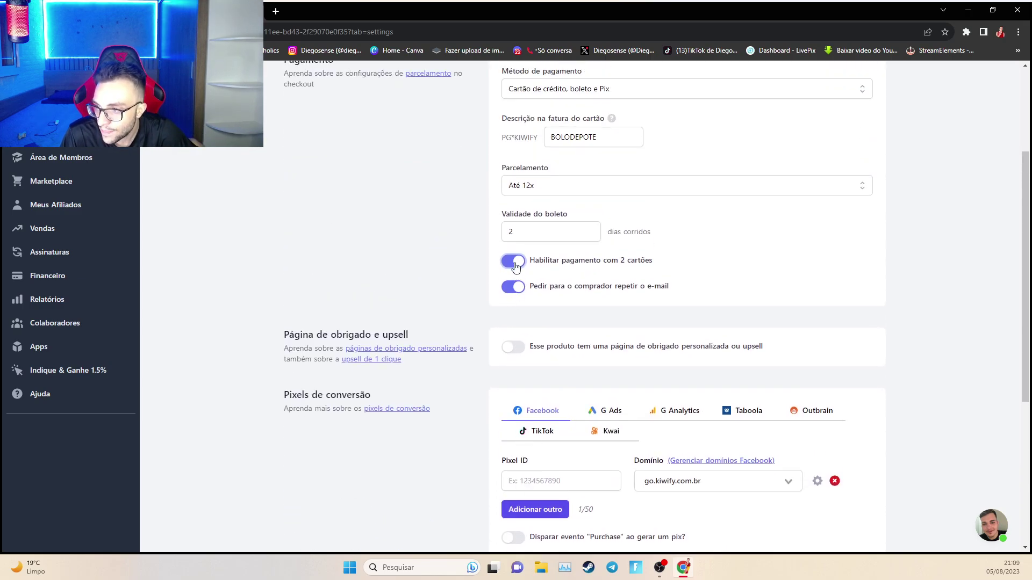
pyautogui.scroll(-3, 527, 263)
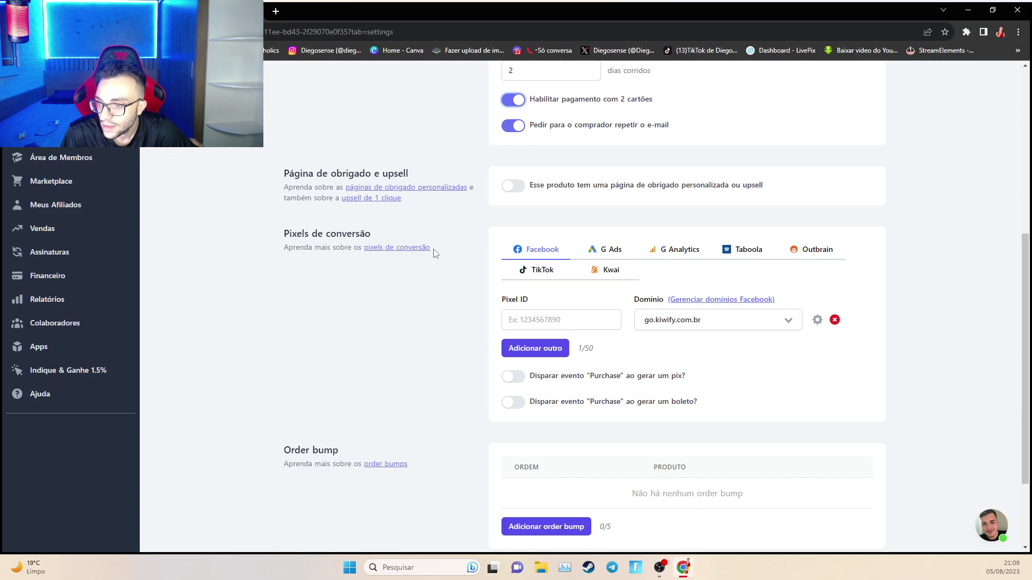
# Try out an order bump for Guia Definitivo Para Iniciantes Em Marketing Na Internet, tick its preview checkbox and close it without adding
pyautogui.scroll(-3, 436, 253)
pyautogui.click(554, 413)
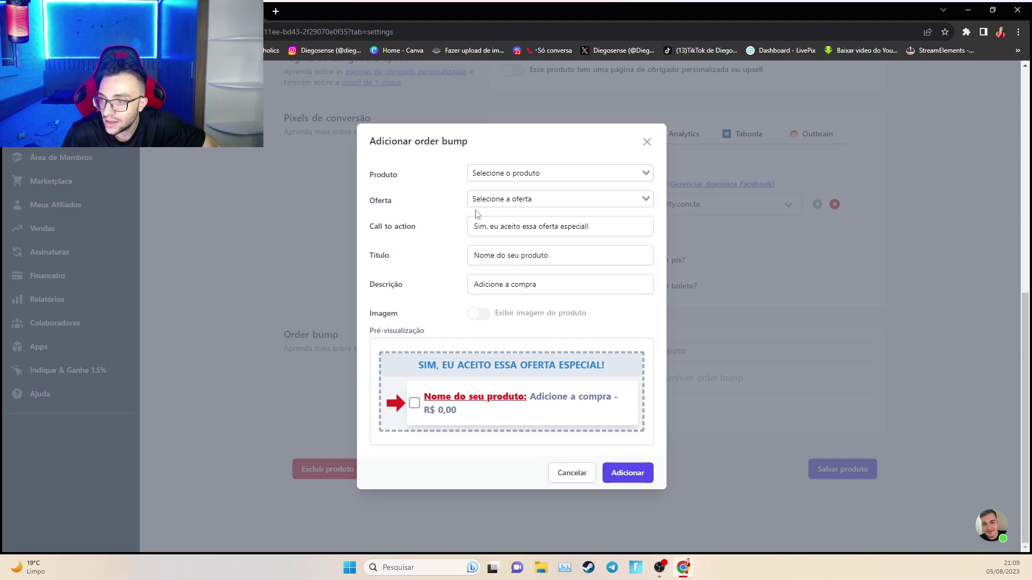
pyautogui.click(497, 173)
pyautogui.click(532, 204)
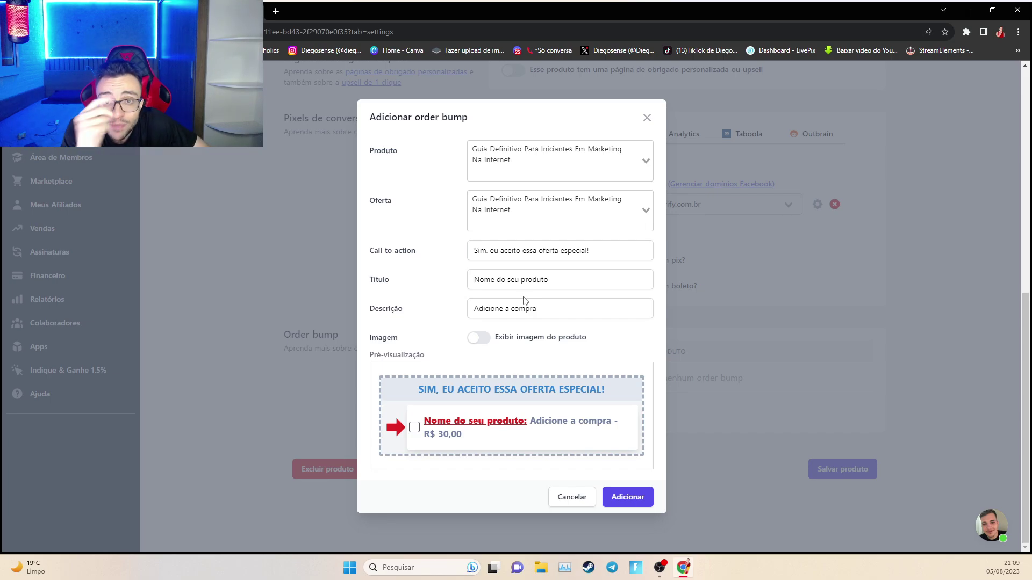
pyautogui.click(414, 427)
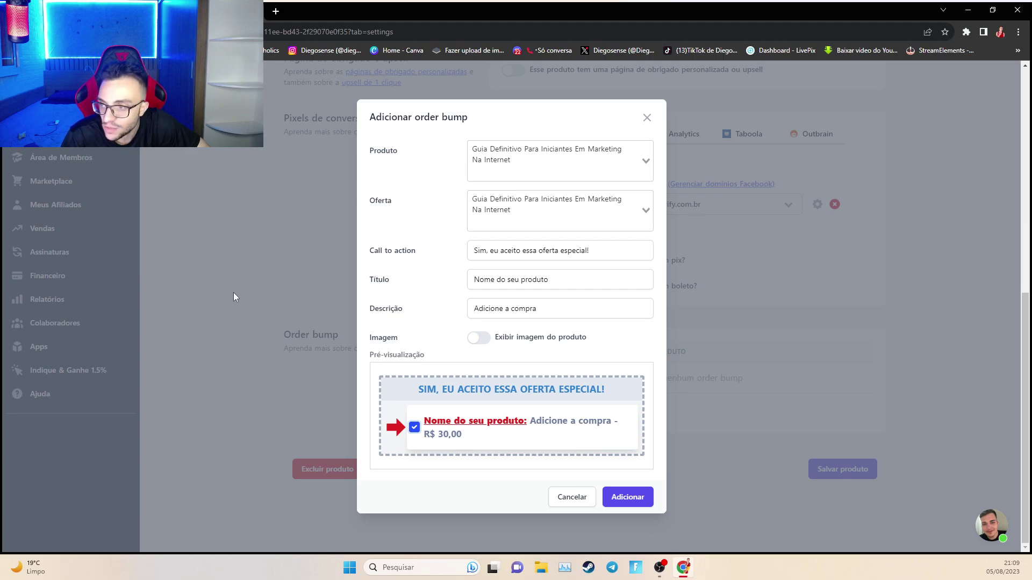
pyautogui.click(647, 117)
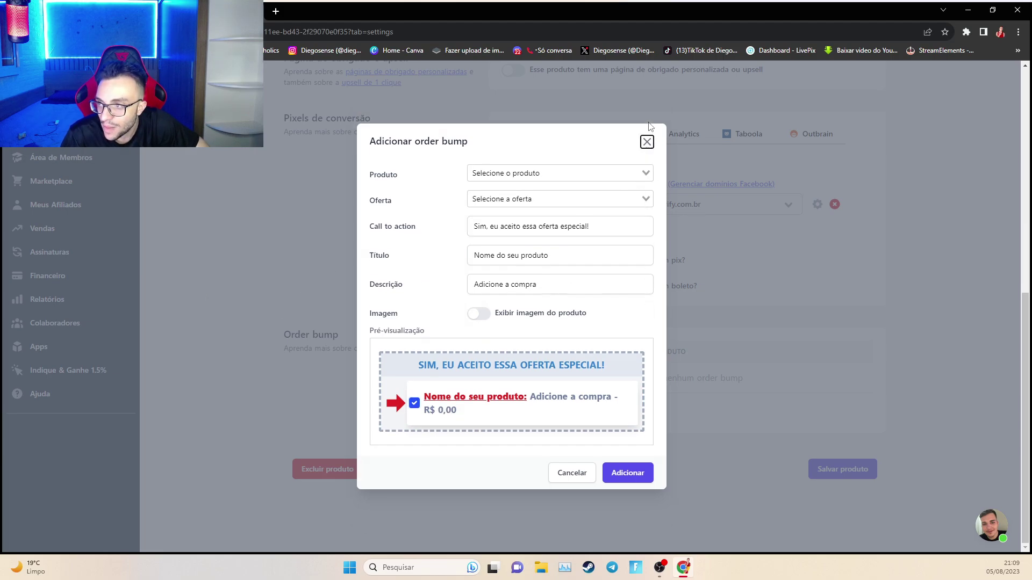
# View the product's checkout links again and return to the product list
pyautogui.scroll(3, 663, 373)
pyautogui.scroll(10, 672, 446)
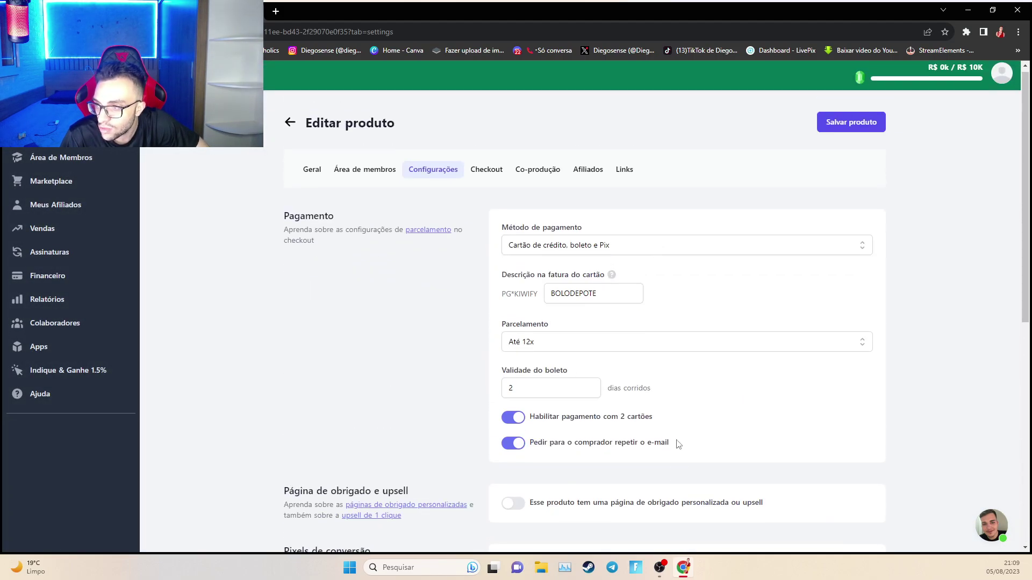
pyautogui.click(622, 176)
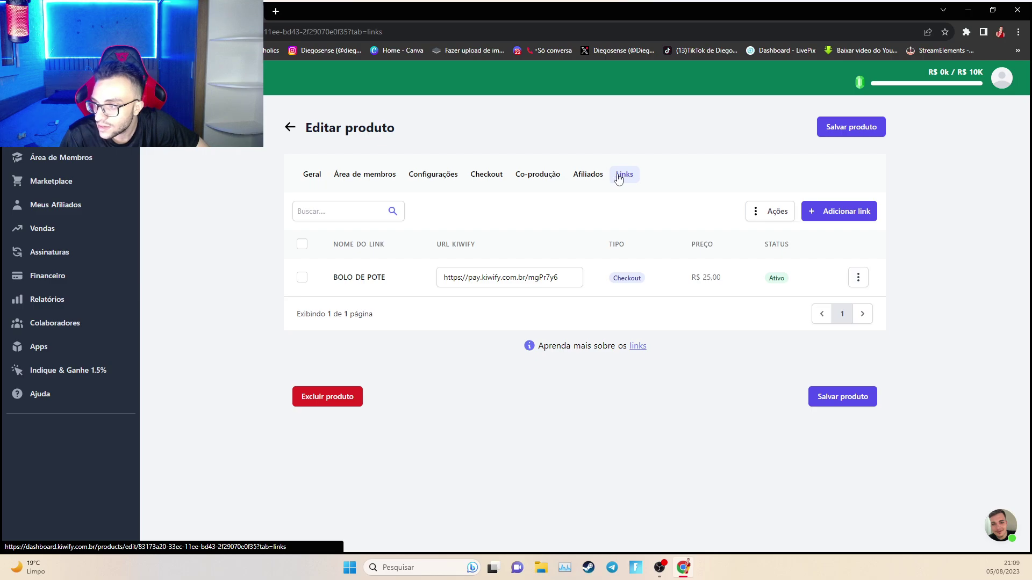
pyautogui.click(293, 127)
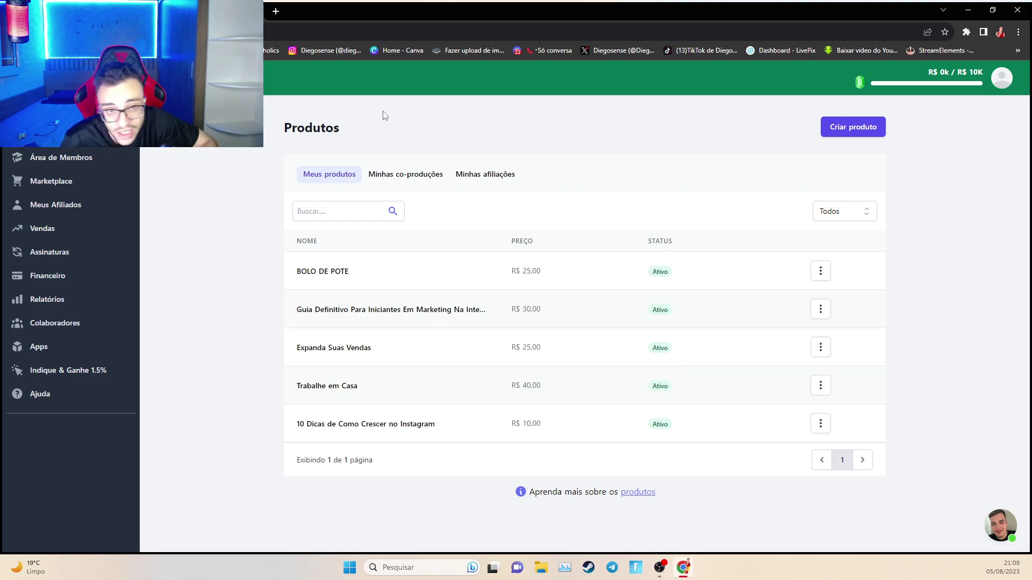
# Open BOLO DE POTE for editing and view the product deletion confirmation, cancelling it without deleting
pyautogui.click(821, 271)
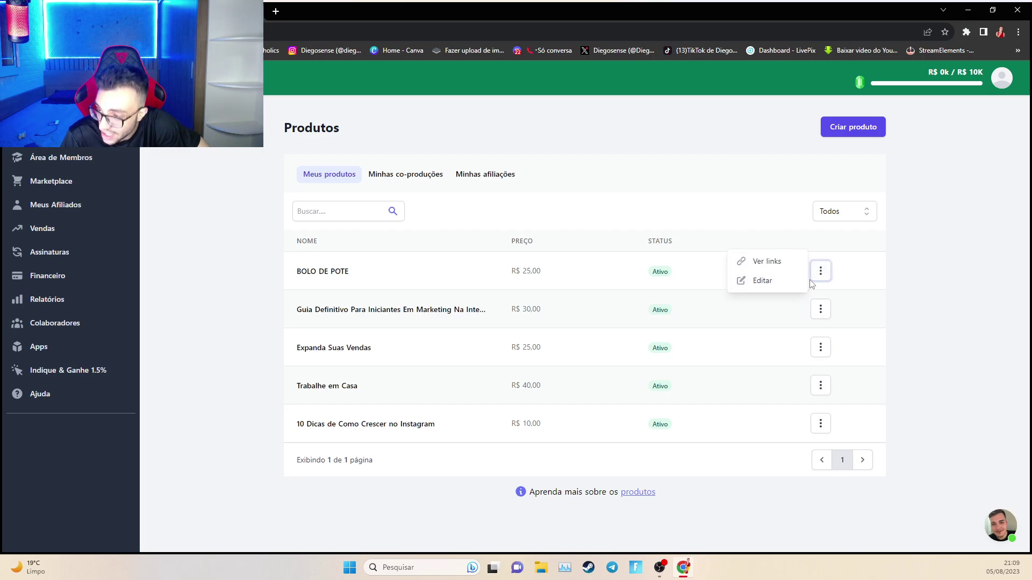
pyautogui.click(775, 290)
pyautogui.scroll(-5, 653, 299)
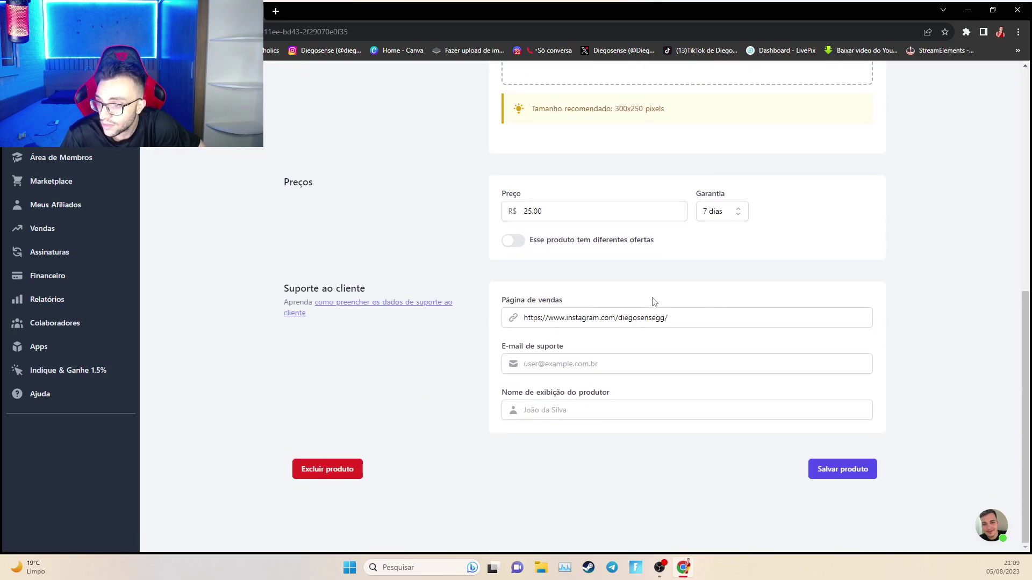
pyautogui.click(332, 473)
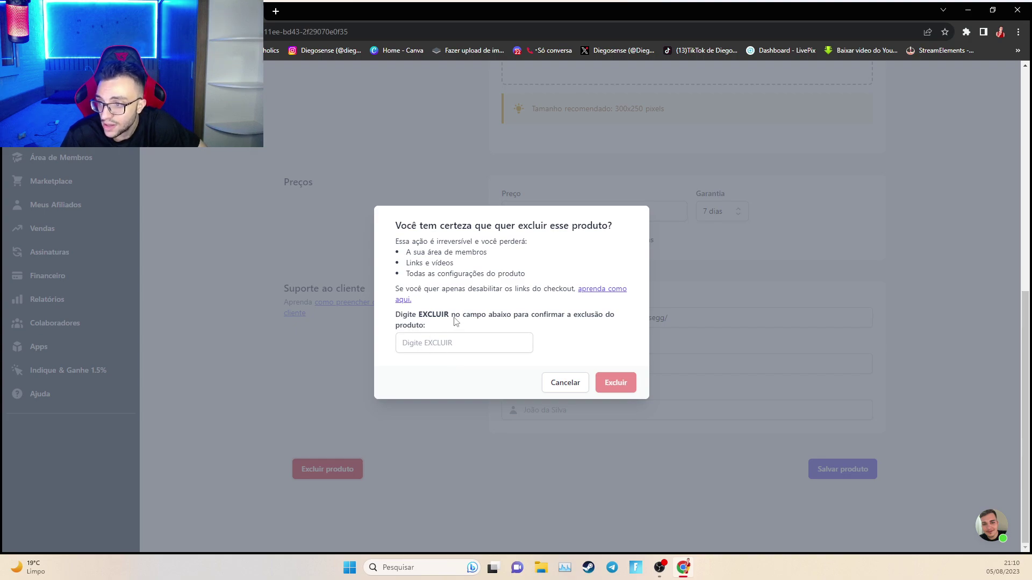
pyautogui.click(512, 344)
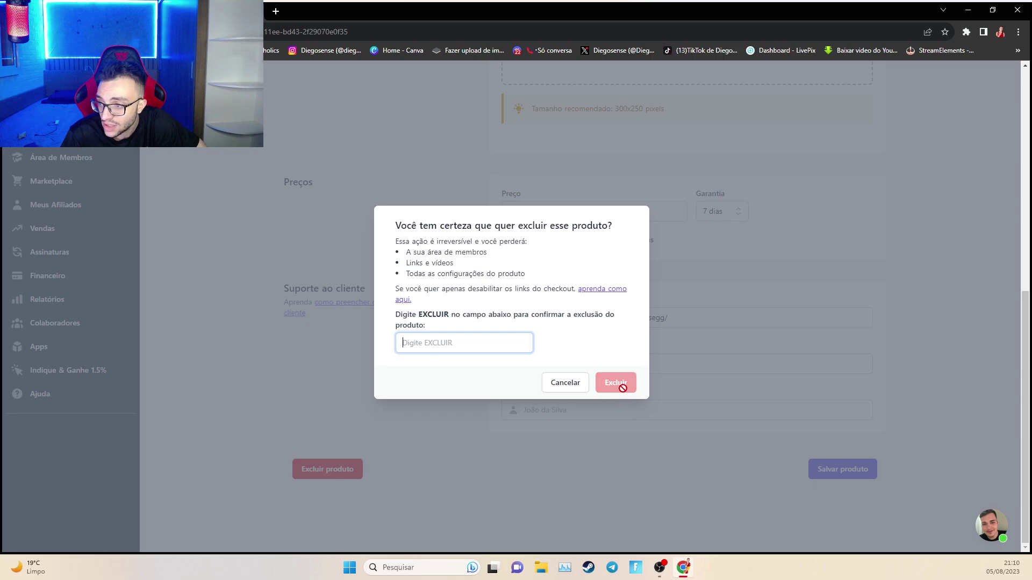
pyautogui.click(565, 382)
pyautogui.scroll(10, 506, 416)
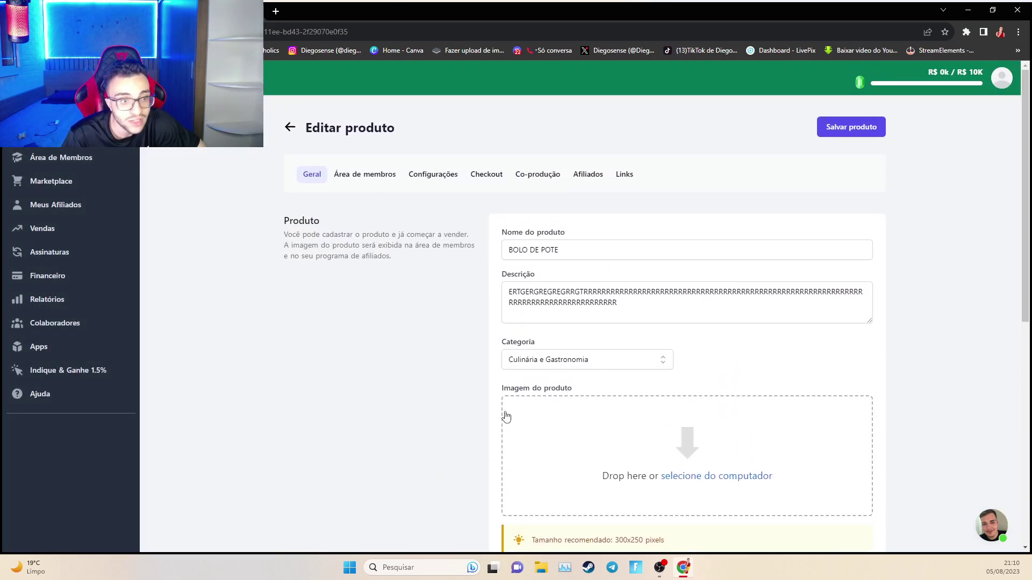
# Look over the payment settings of BOLO DE POTE once more
pyautogui.click(425, 177)
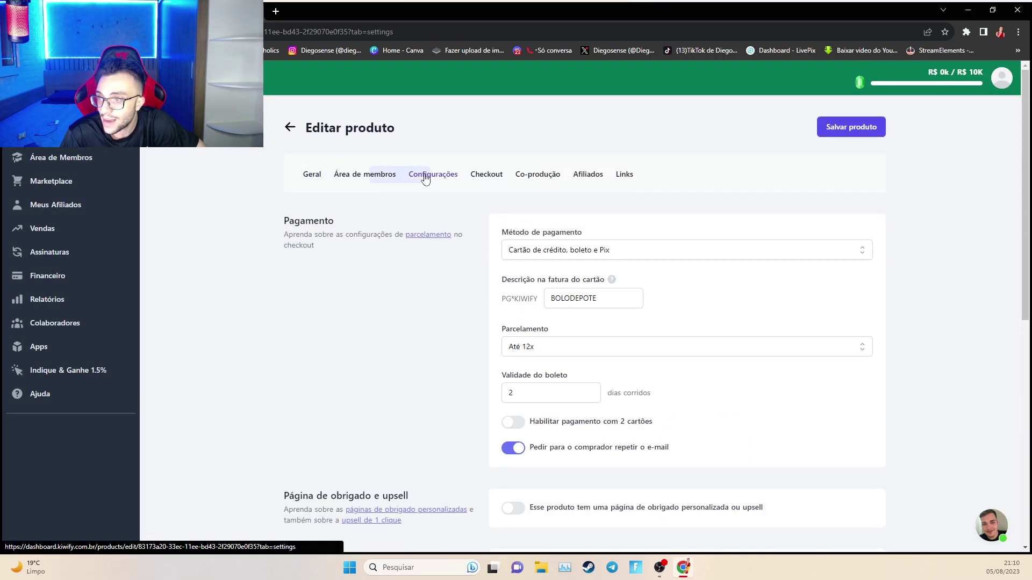
pyautogui.scroll(-3, 642, 334)
pyautogui.scroll(3, 653, 398)
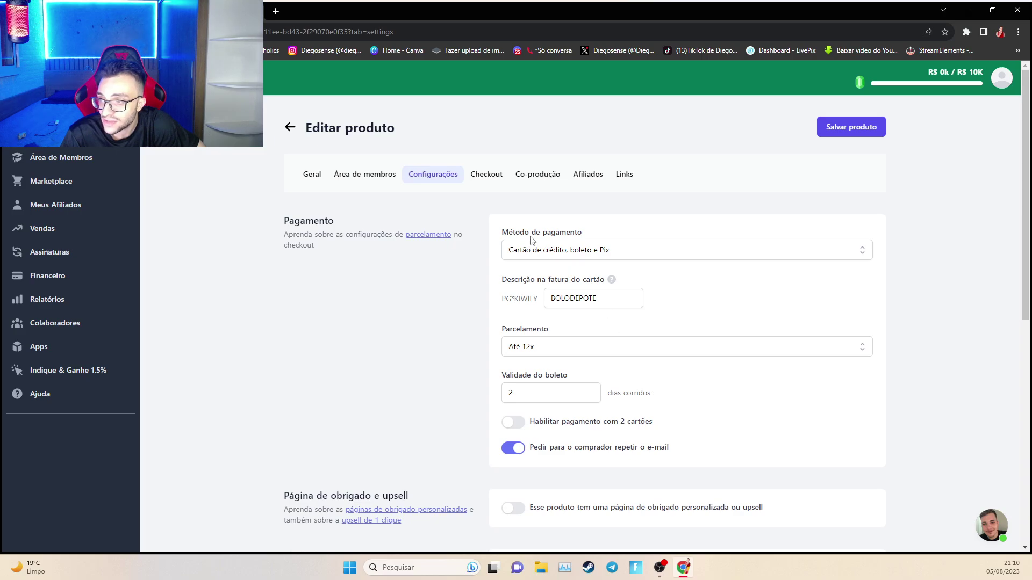